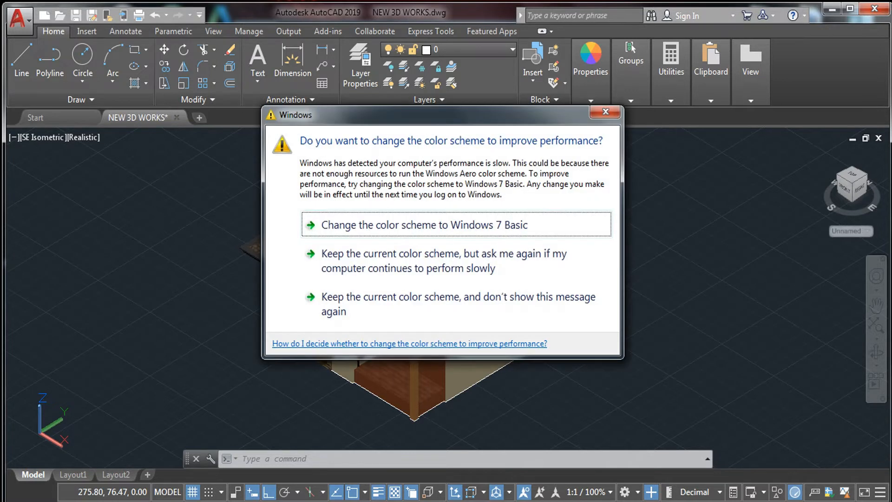
- Dismiss the Windows color scheme message and switch the workspace to 3D Modeling
left_click(613, 111)
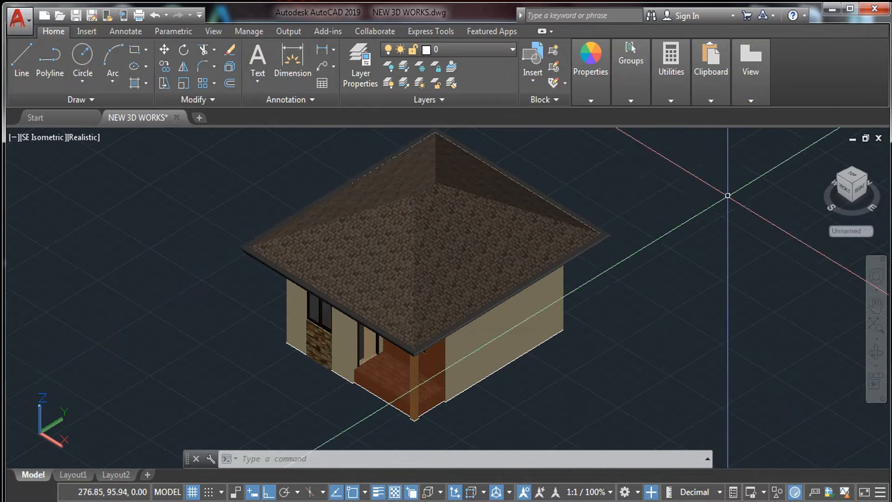
left_click(635, 494)
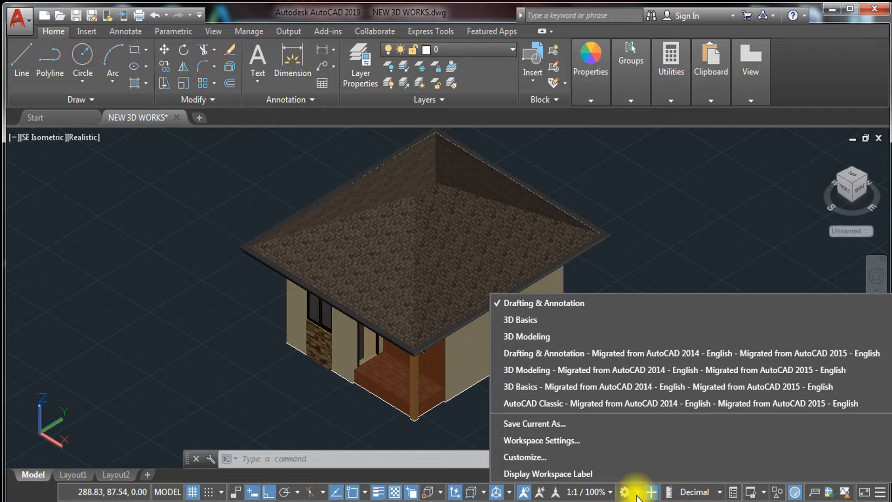
left_click(533, 337)
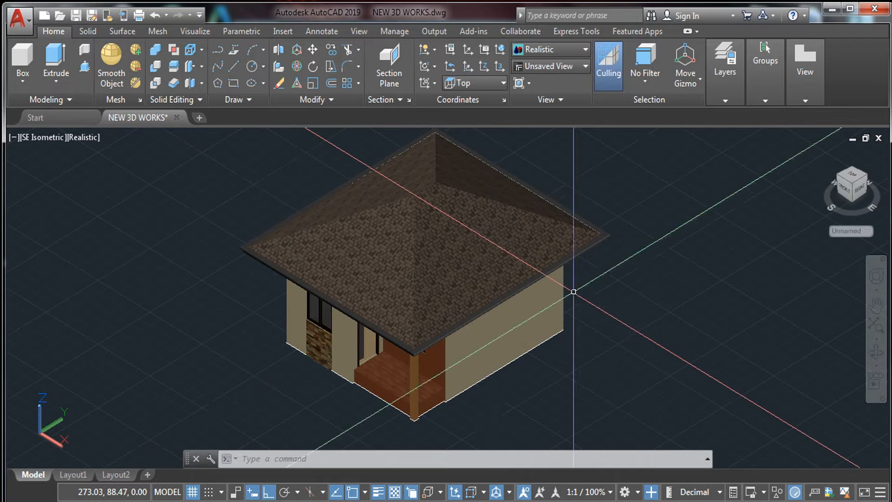
middle_click_drag(783, 175, 772, 177)
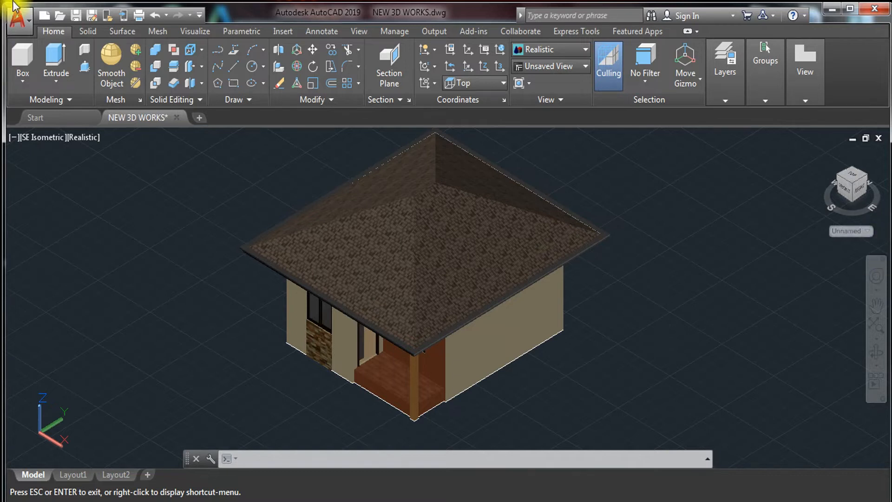
- Create a section plane behind the house, running along the X axis, by picking a start point and a through point
left_click(199, 32)
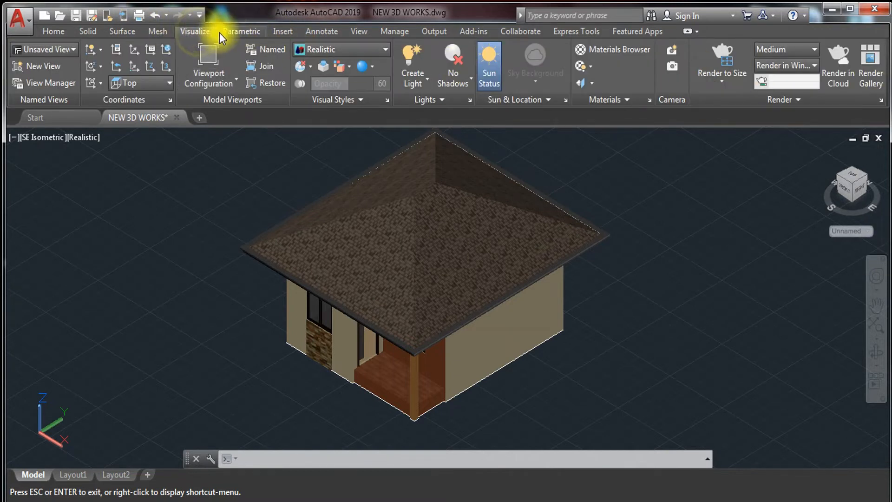
left_click(52, 32)
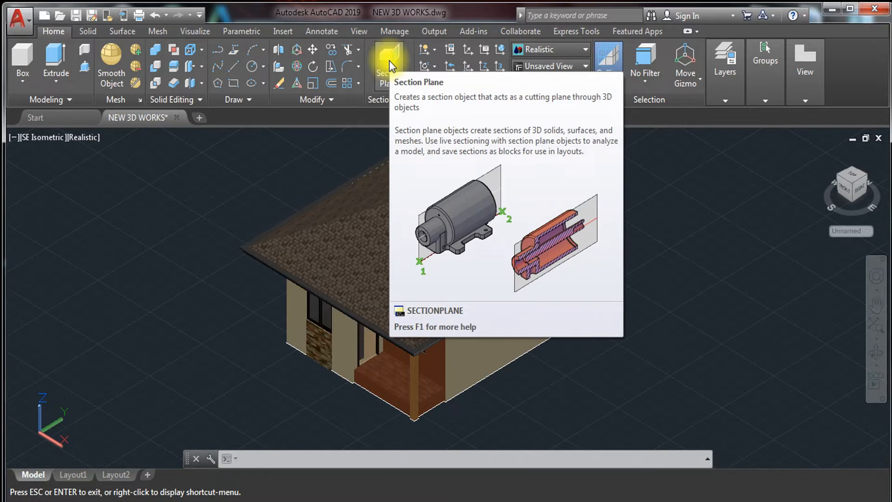
left_click(384, 51)
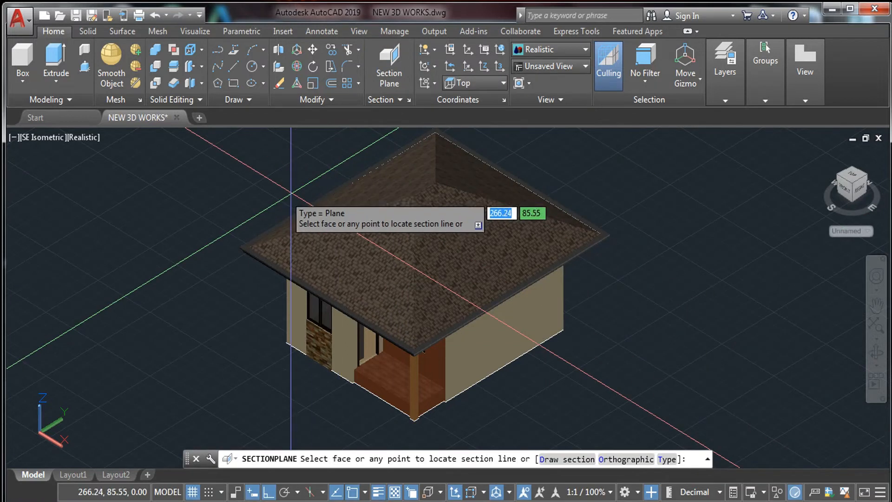
scroll(284, 198, "down", 5)
middle_click_drag(284, 199, 321, 218)
scroll(338, 285, "up", 2)
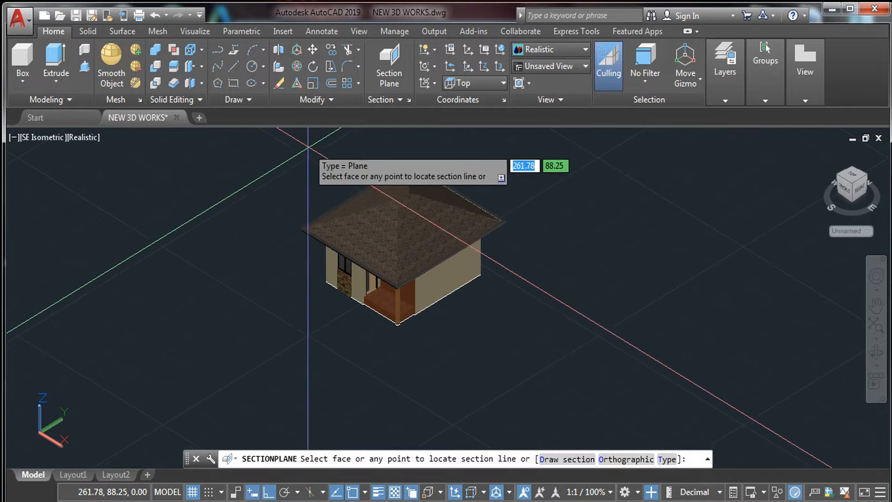
left_click(304, 145)
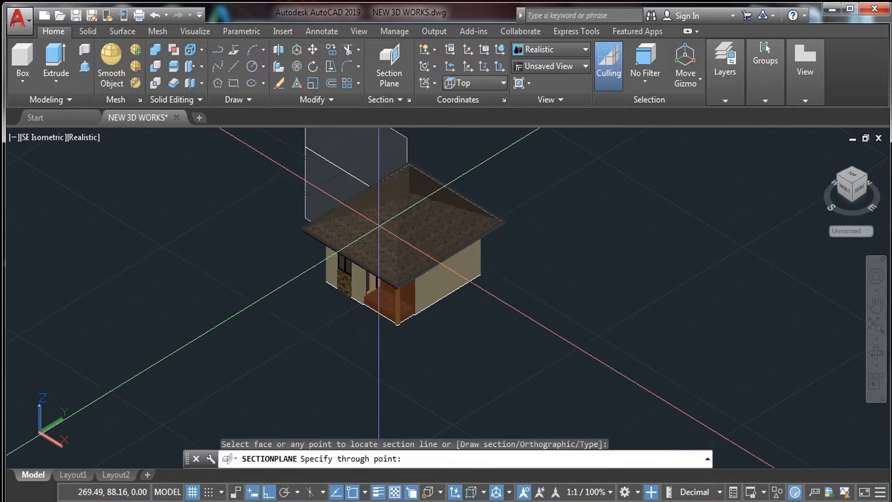
left_click(459, 324)
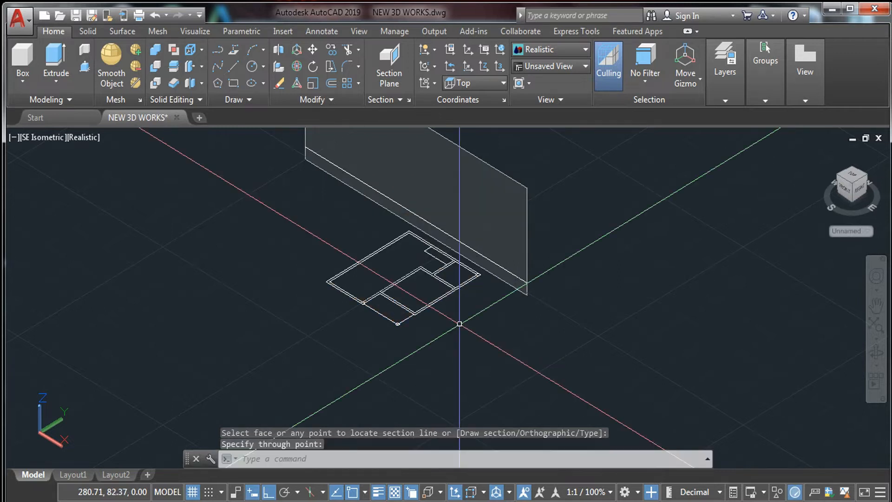
- Move the section plane along the Y axis toward the front so it cuts through the house at an offset of about -81.95
left_click(550, 238)
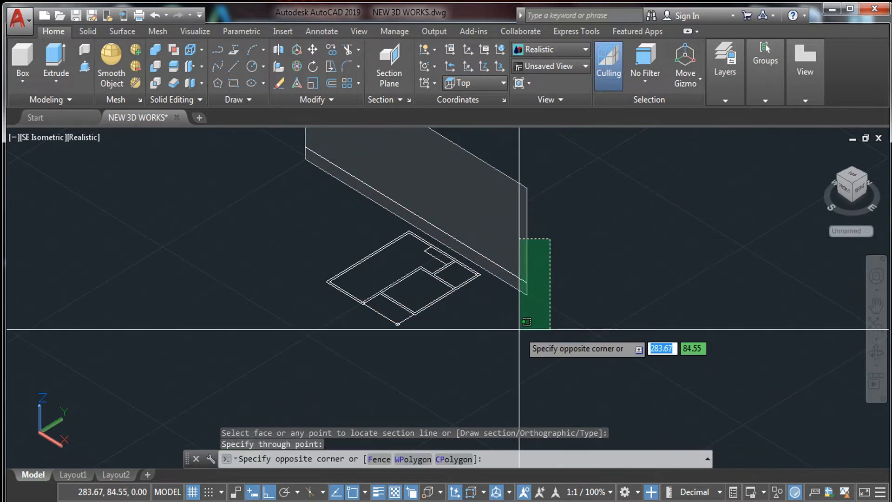
left_click(528, 317)
type("m")
key("Return")
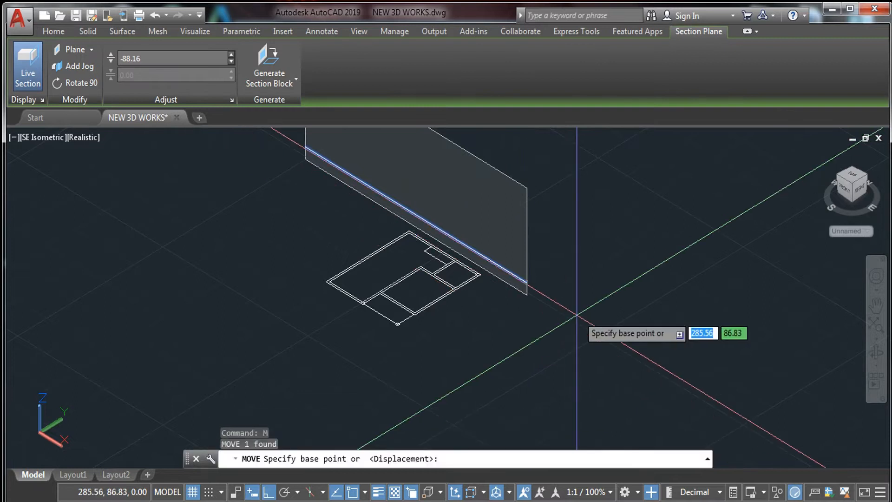
left_click(568, 326)
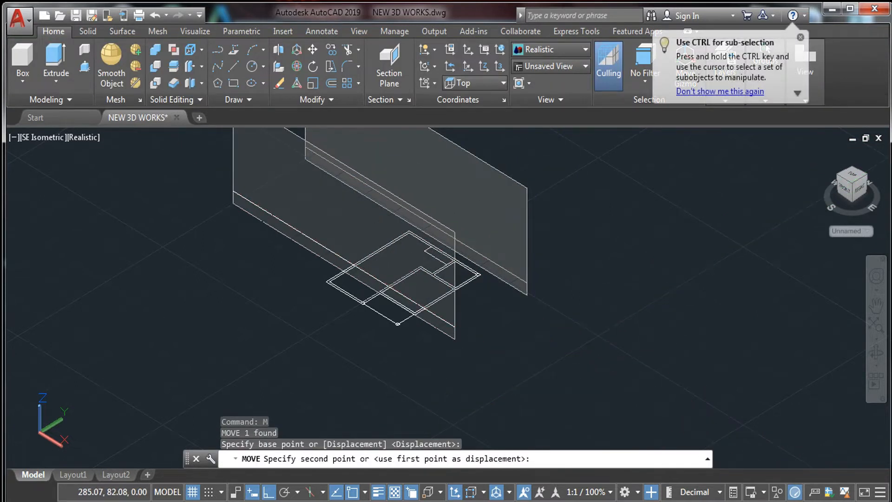
left_click(575, 371)
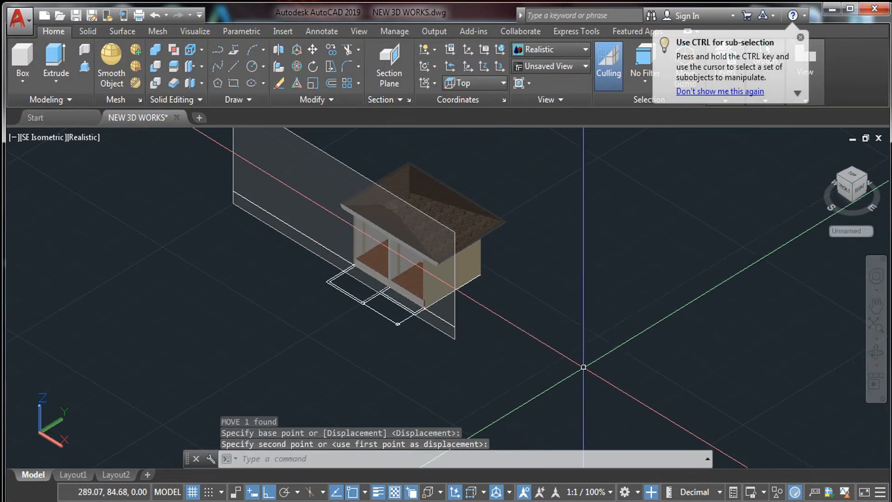
- Move the section plane along the X axis so it extends past both side walls of the house
middle_click_drag(283, 253, 322, 295)
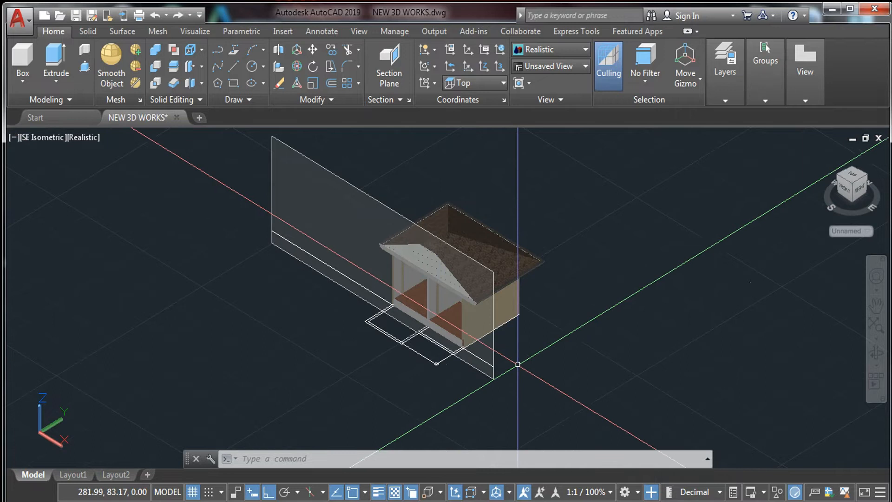
left_click(548, 359)
left_click(480, 406)
type("m")
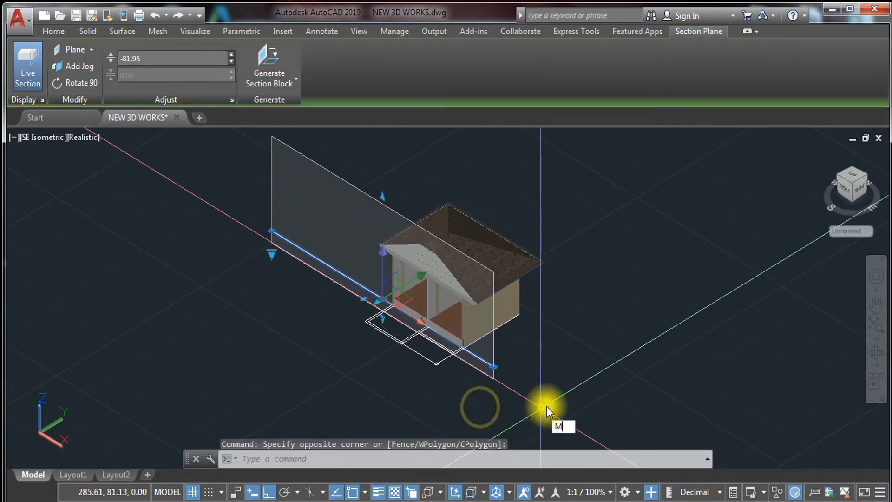
key("Return")
left_click(534, 370)
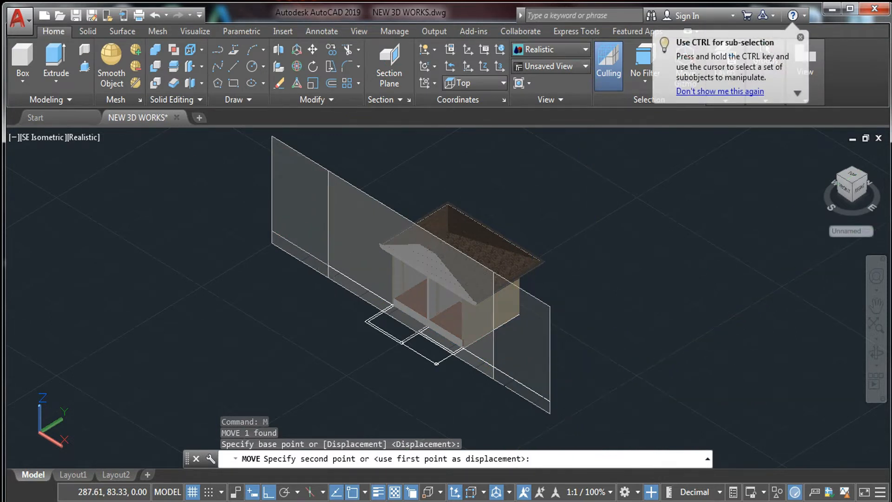
left_click(567, 391)
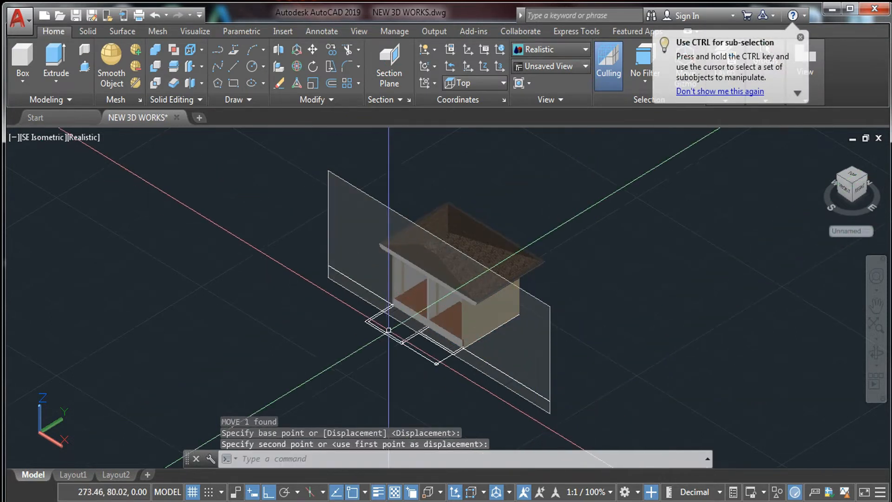
scroll(380, 317, "up", 2)
scroll(398, 306, "up", 8)
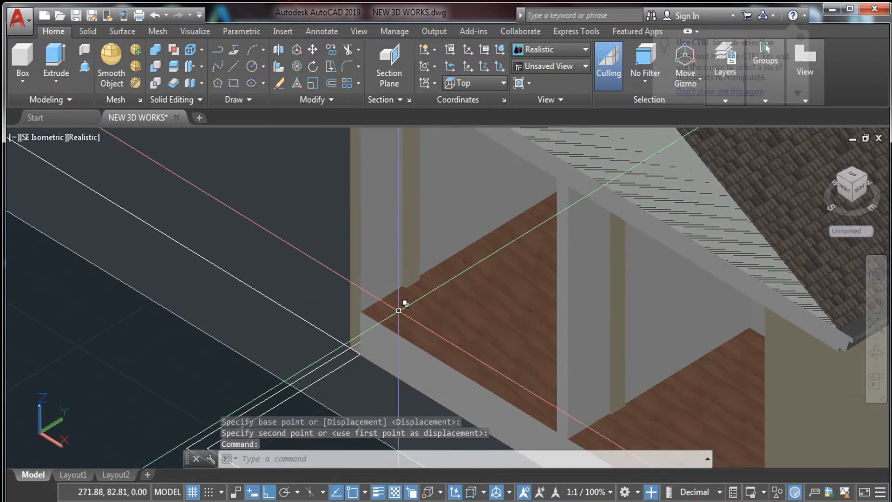
scroll(405, 303, "down", 6)
middle_click_drag(406, 302, 374, 292, "shift")
scroll(449, 286, "down", 5)
scroll(449, 279, "up", 3)
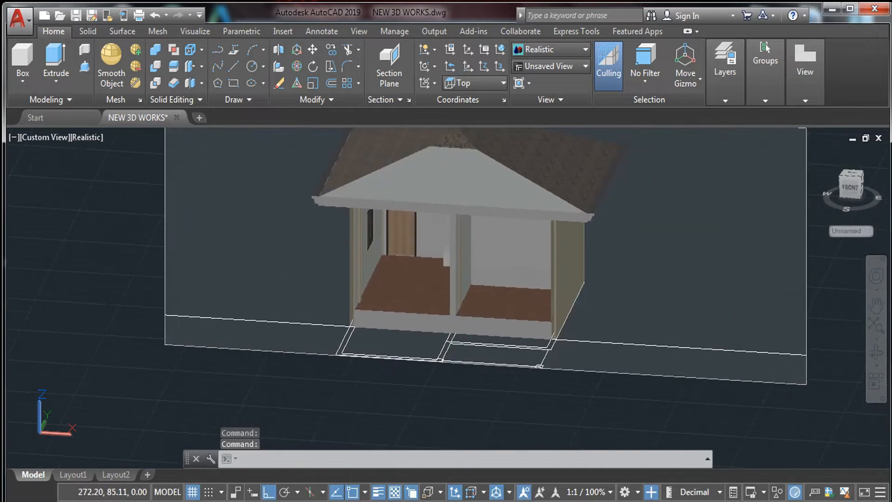
left_click(818, 359)
left_click(724, 386)
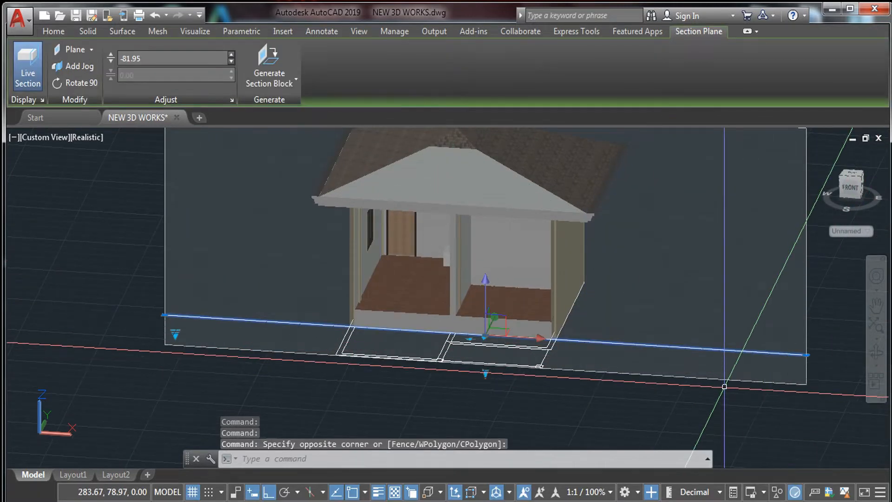
type("m")
key("Return")
left_click(725, 386)
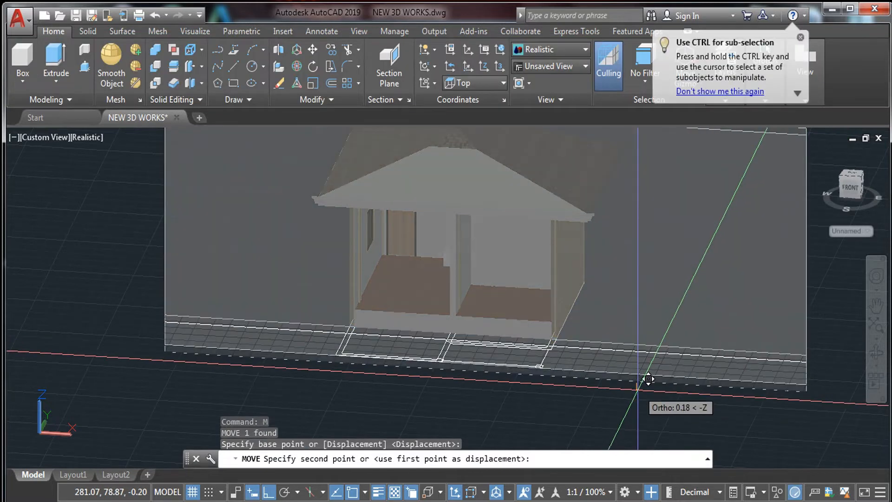
key("Escape")
- Move the section plane slightly toward the front of the house, to an offset of about -81.60
middle_click_drag(643, 378, 701, 402, "shift")
left_click(715, 375)
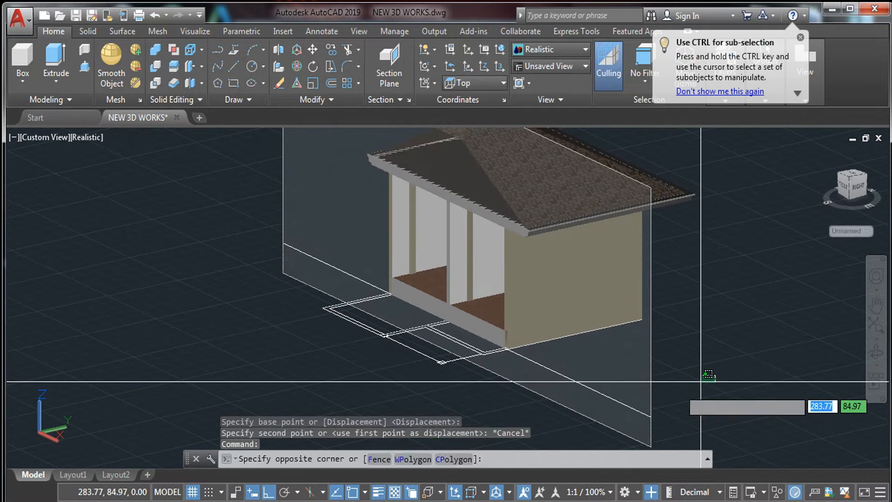
left_click(631, 396)
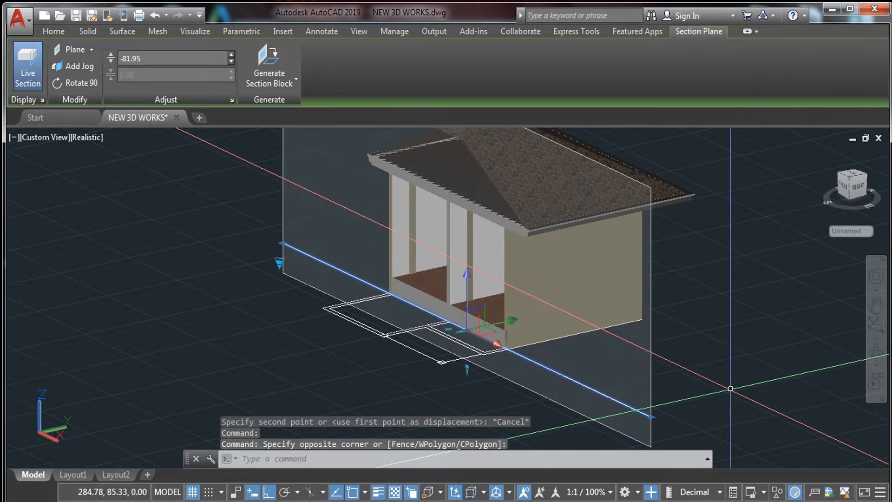
type("m")
key("Return")
left_click(727, 384)
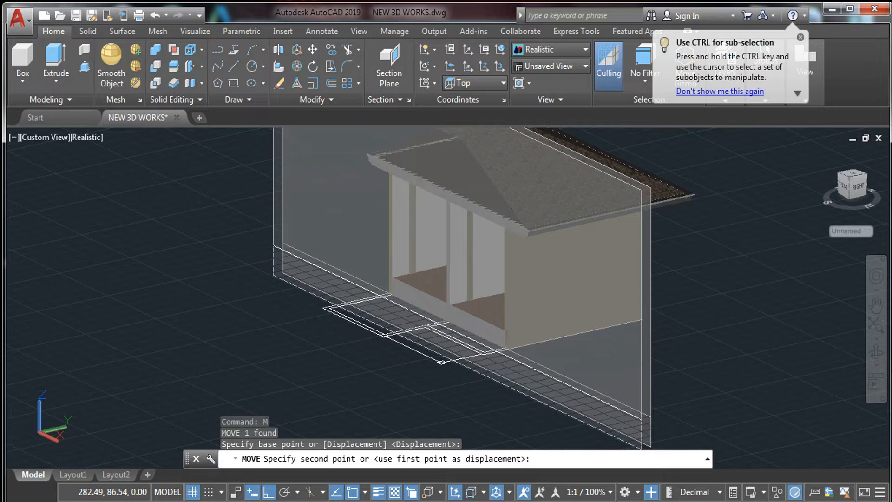
left_click(717, 360)
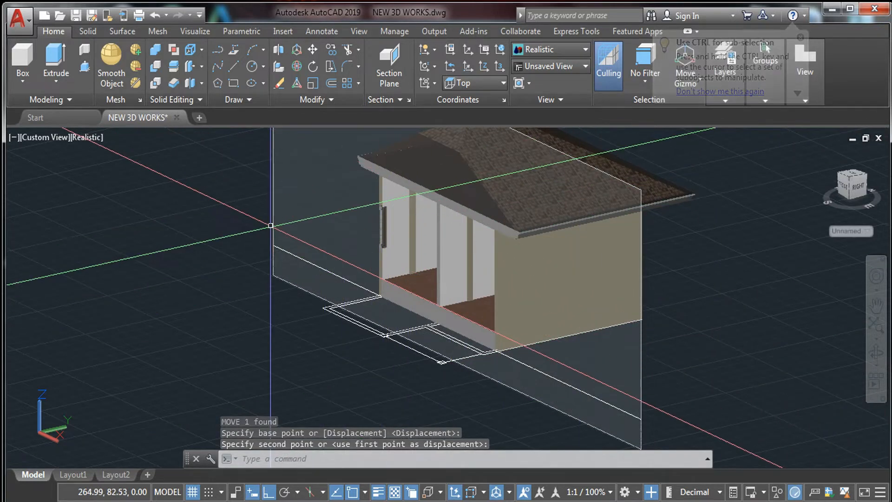
- Move the section plane back toward the rear of the house, to an offset of about -83.11
middle_click_drag(277, 219, 366, 273)
middle_click_drag(500, 298, 655, 300, "shift")
scroll(569, 325, "up", 10)
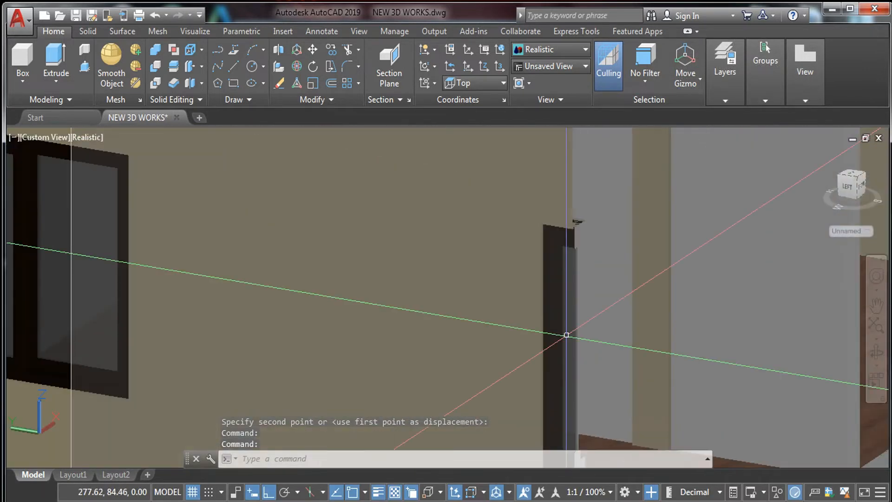
scroll(569, 326, "down", 5)
middle_click_drag(569, 326, 473, 320, "shift")
key("Escape")
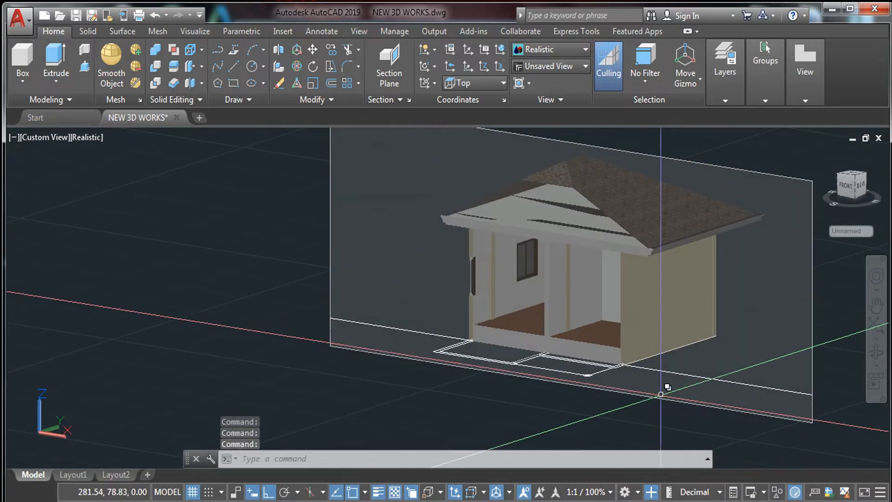
left_click(824, 377)
left_click(801, 389)
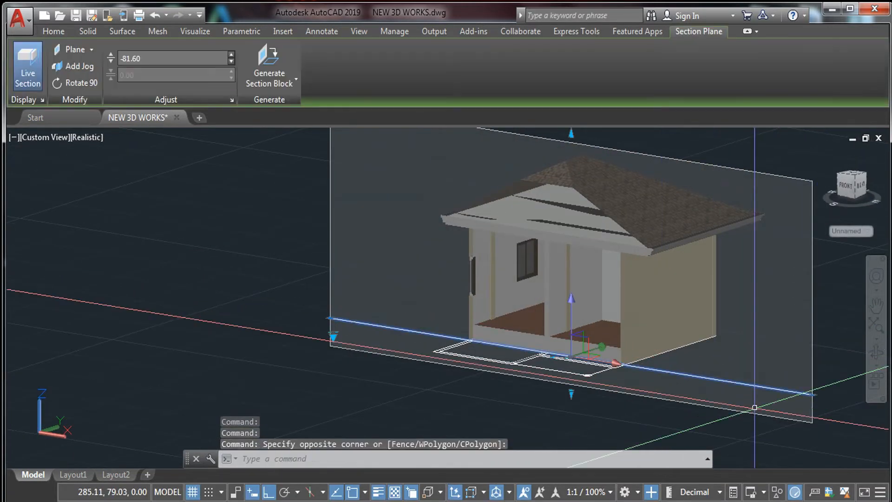
type("m")
key("Return")
left_click(674, 413)
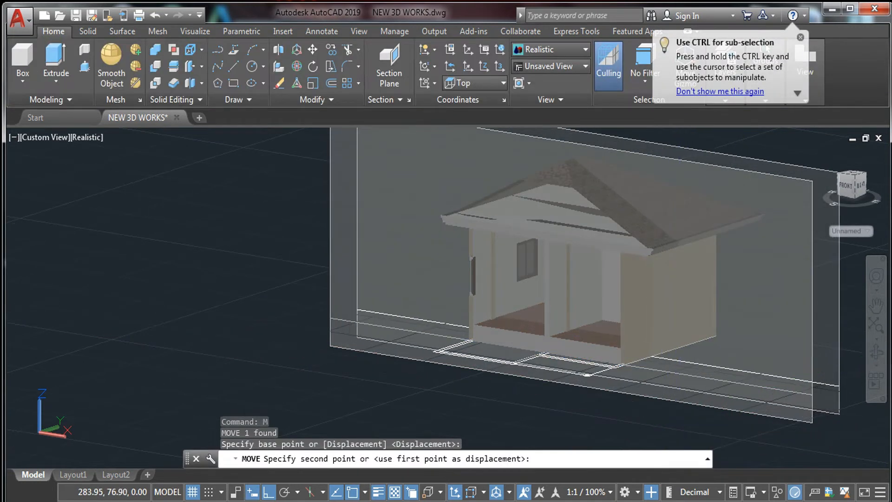
left_click(671, 414)
key("Escape")
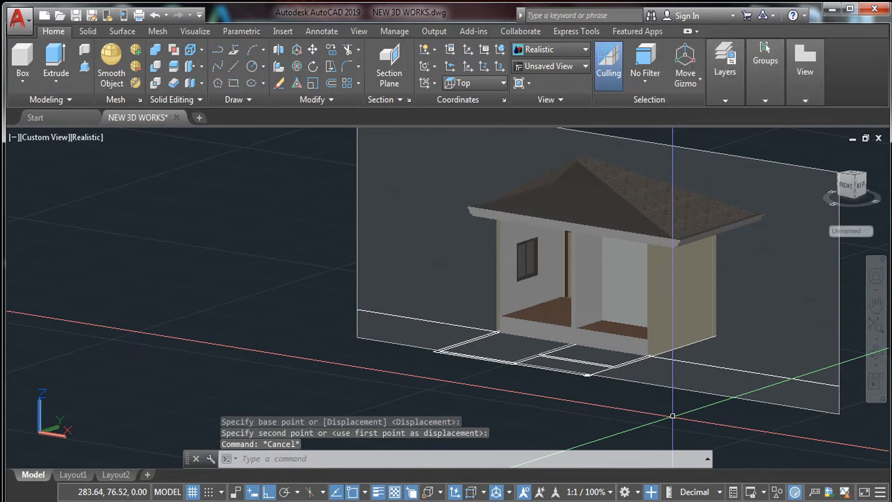
- Stretch the section plane's lower edge further down below the house's floor plan
left_click(709, 393)
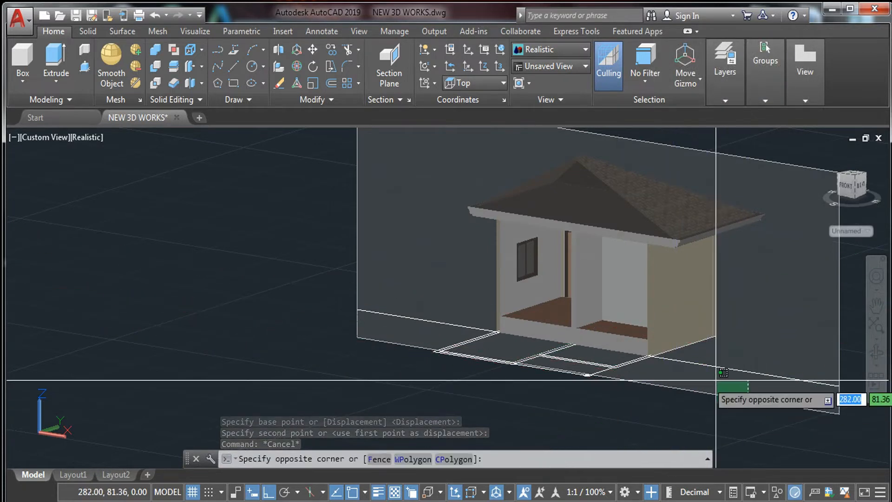
left_click(589, 377)
scroll(604, 385, "up", 4)
middle_click_drag(623, 414, 589, 369)
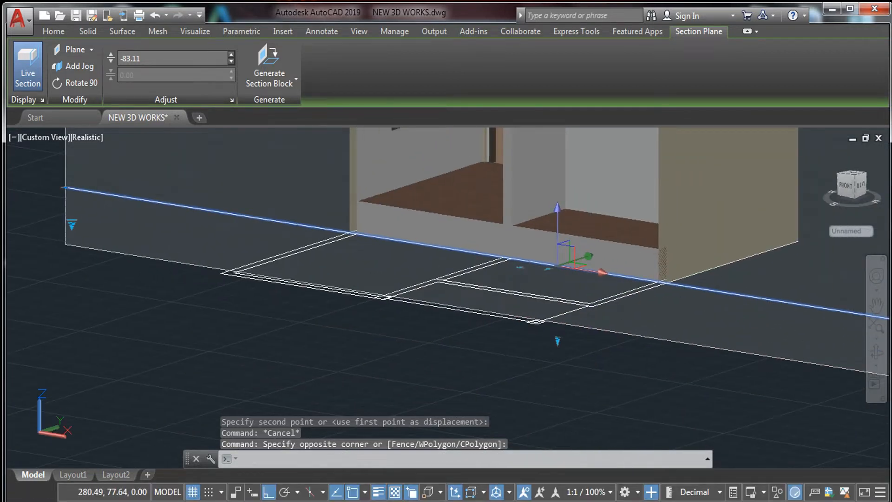
scroll(622, 409, "down", 4)
middle_click_drag(622, 409, 589, 358)
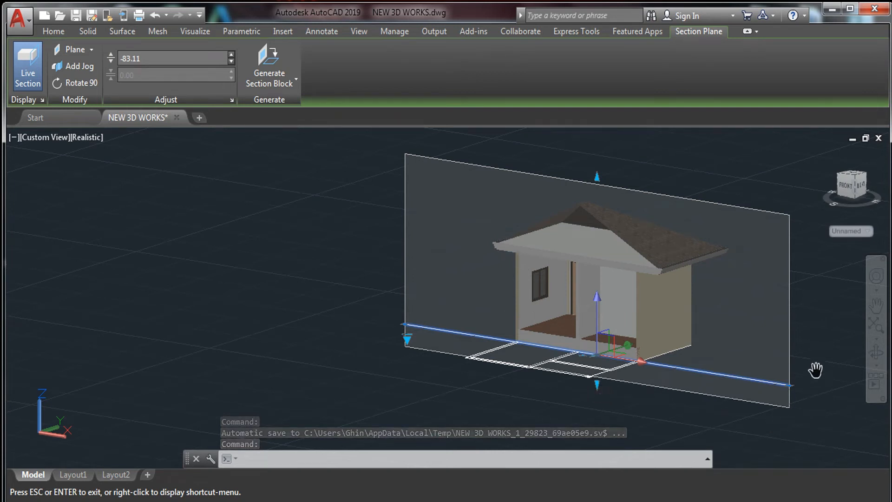
key("Escape")
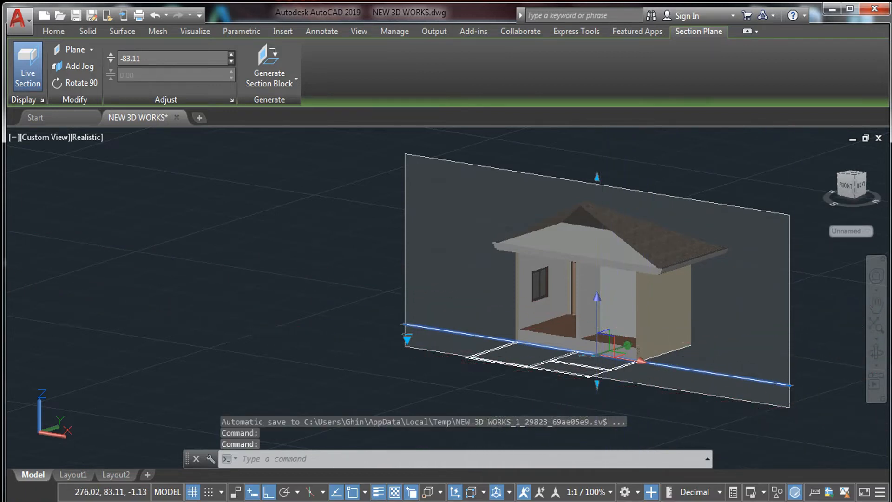
left_click(597, 384)
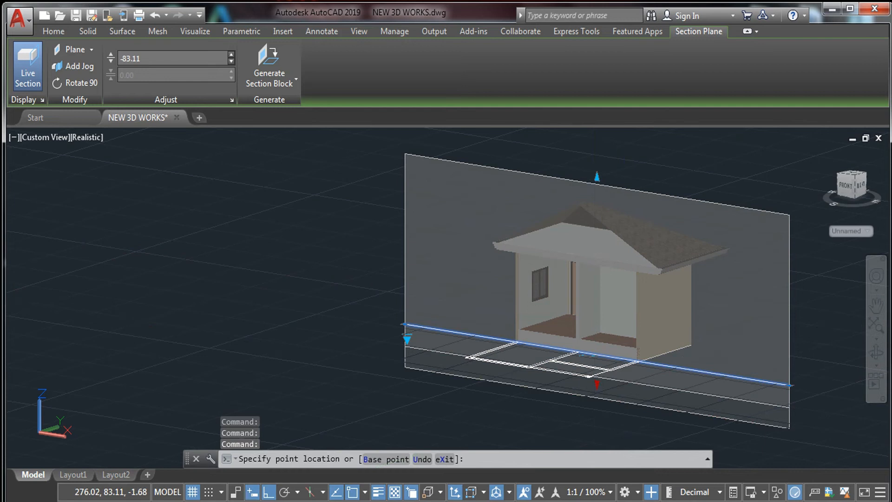
left_click(597, 402)
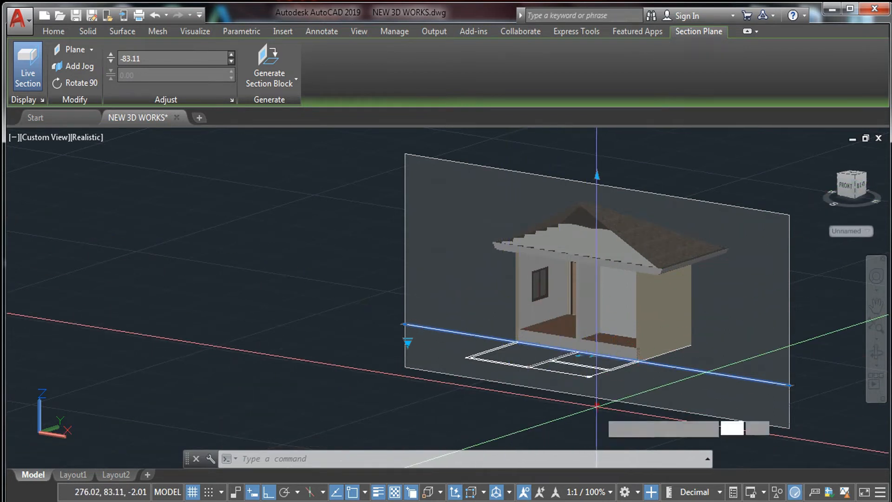
left_click(597, 406)
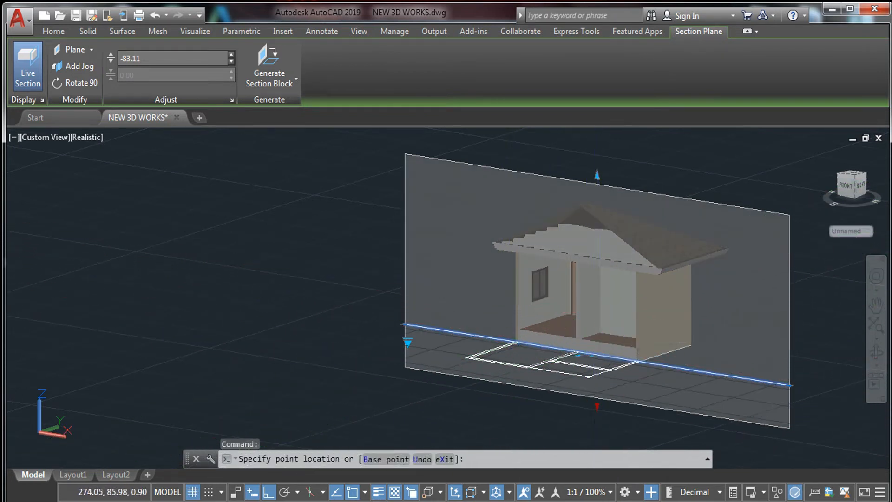
key("Escape")
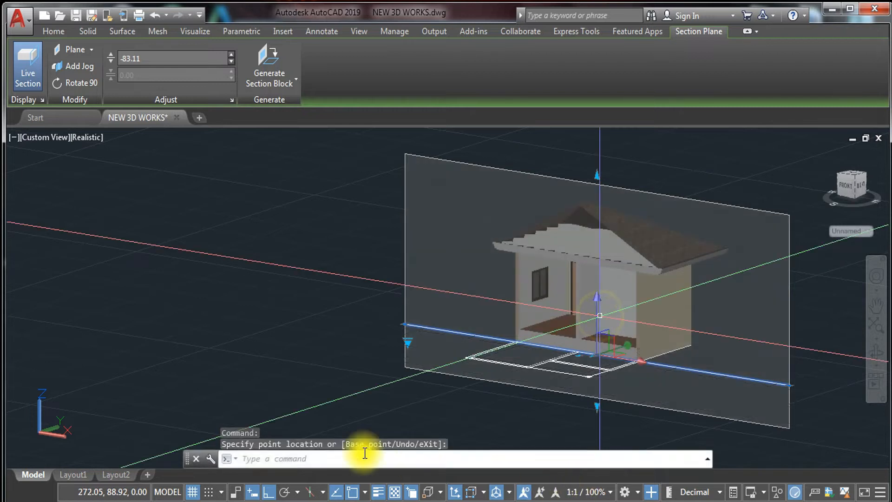
key("Escape")
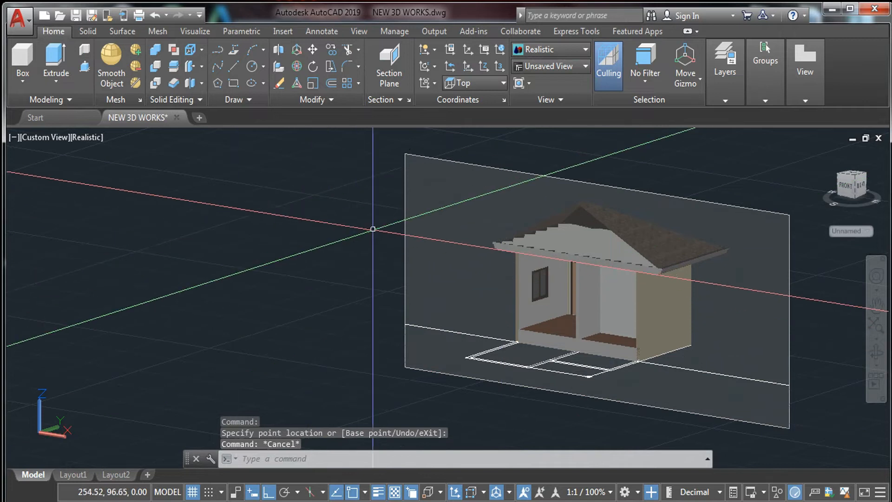
- Generate a 2D Section / Elevation block from the section plane through the house
middle_click_drag(643, 362, 545, 296)
middle_click_drag(489, 290, 473, 360)
left_click(690, 212)
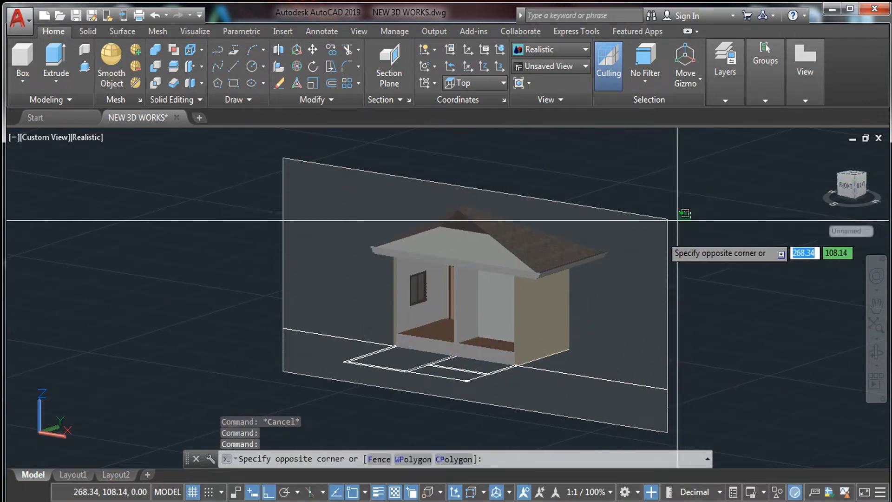
left_click(639, 247)
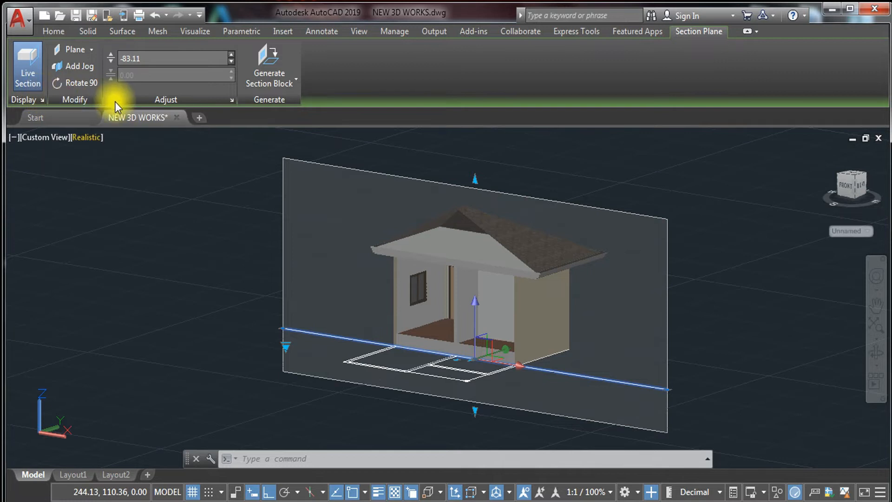
left_click(291, 78)
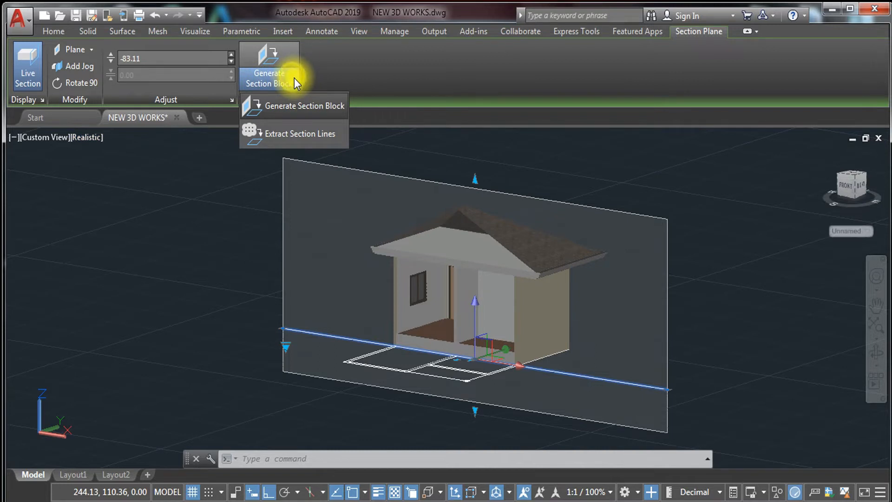
left_click(291, 110)
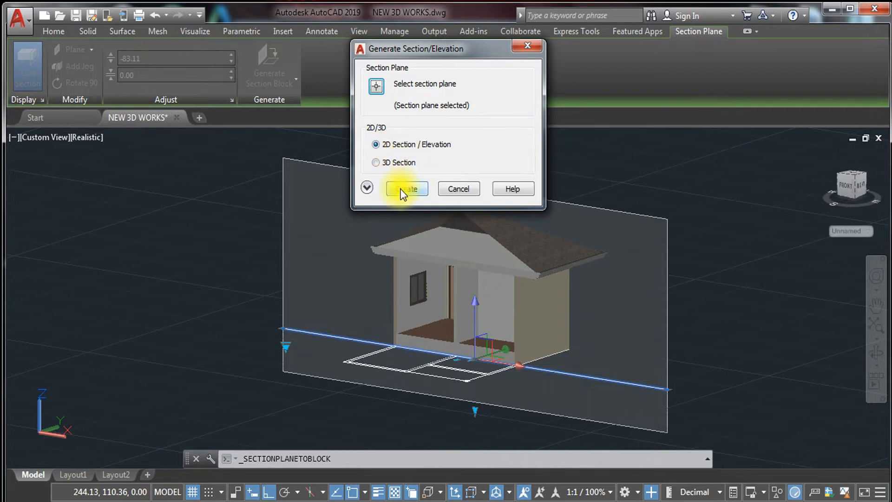
left_click(406, 188)
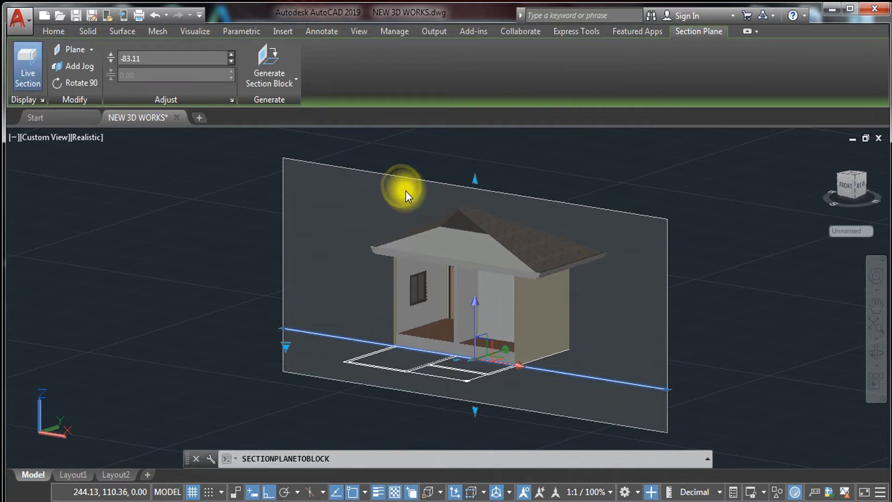
- Insert the section block with its insertion point at the section line's right end, using X scale 1, matching Y scale and rotation 0
middle_click_drag(573, 324, 325, 291)
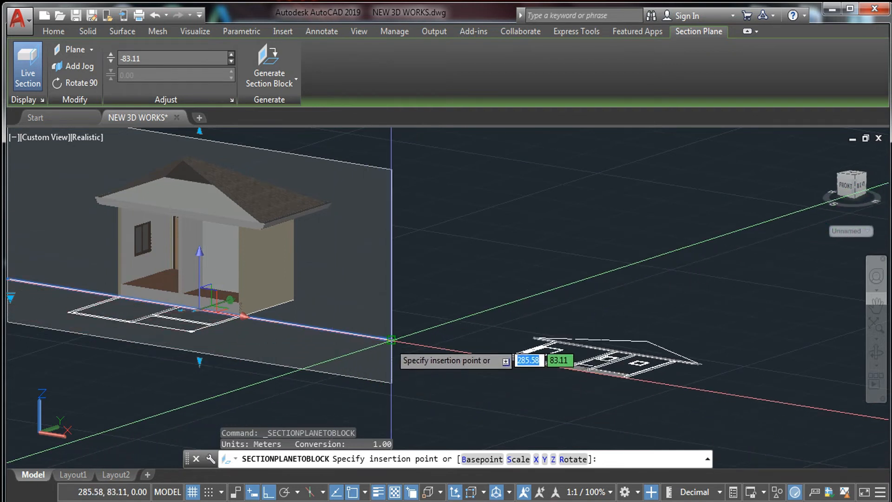
left_click(392, 339)
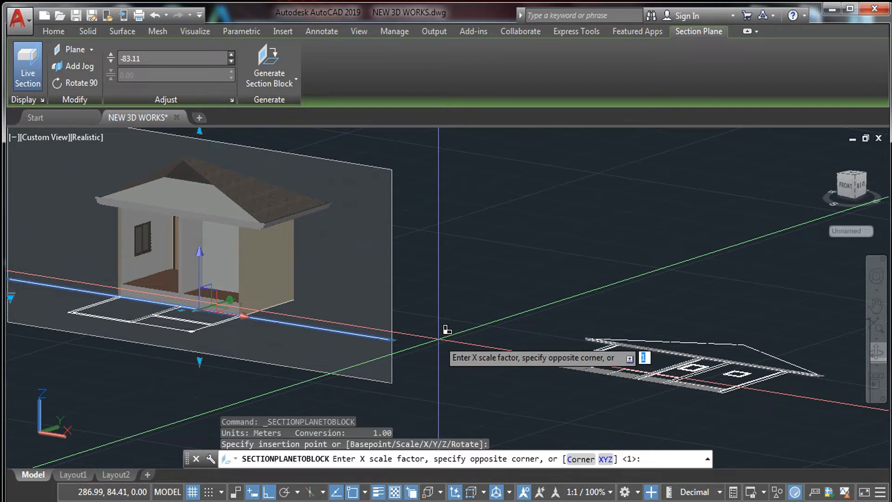
key("Return")
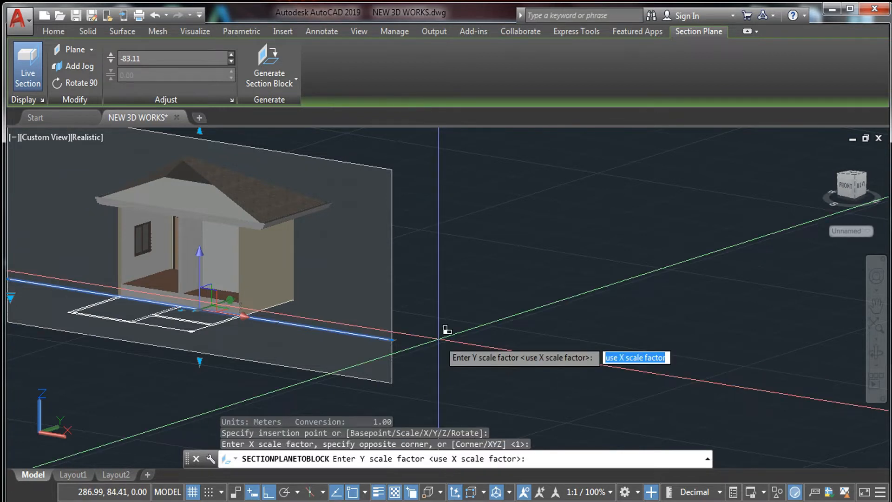
key("Return")
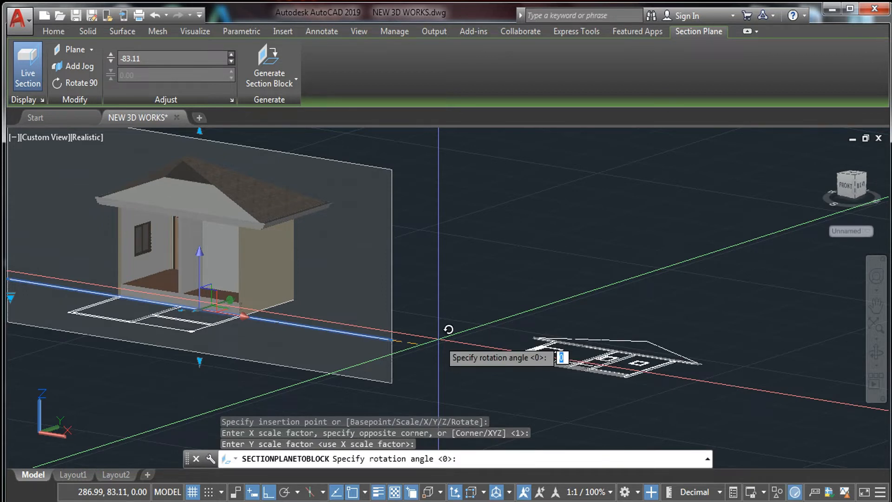
key("Return")
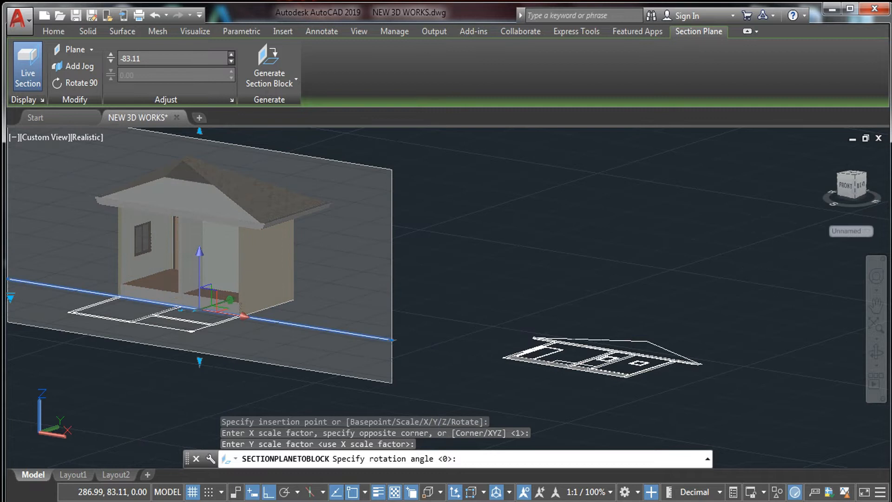
key("Escape")
key("Escape")
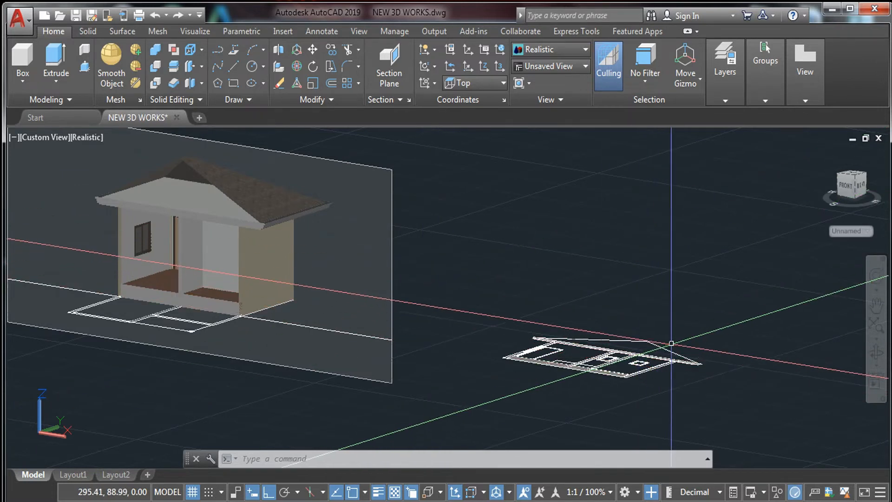
- Switch the model to the Top view and examine the inserted 2D section drawing up close
left_click(49, 140)
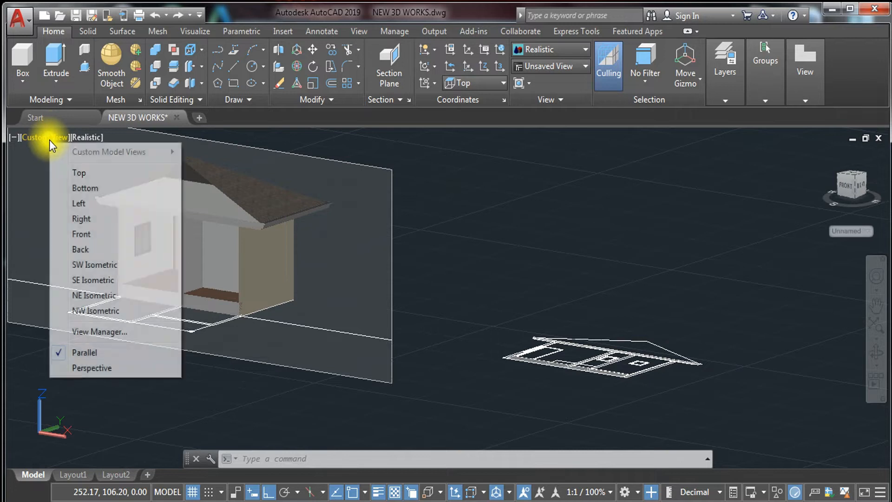
left_click(88, 174)
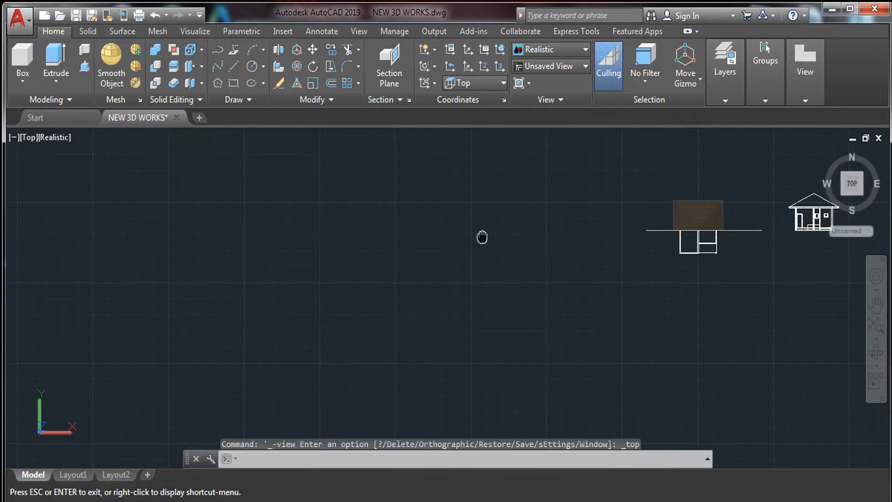
scroll(461, 217, "up", 8)
middle_click_drag(555, 226, 318, 227)
scroll(459, 200, "up", 4)
middle_click_drag(468, 200, 386, 231)
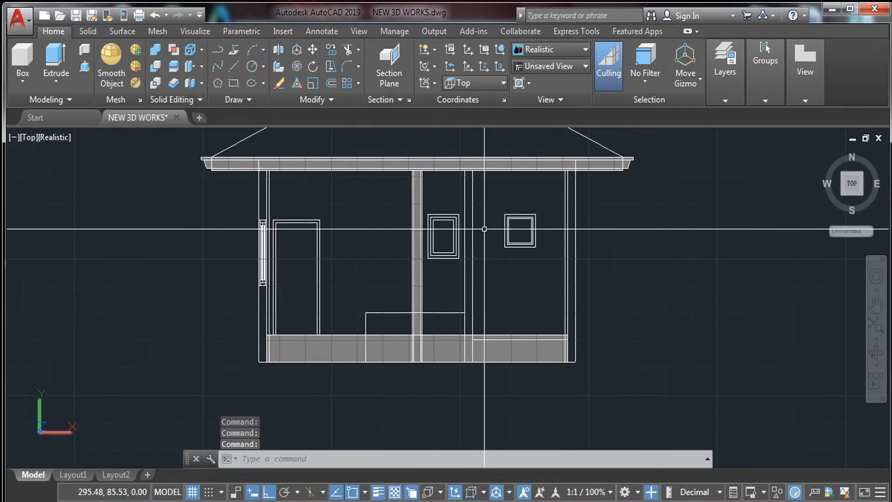
scroll(496, 266, "up", 1)
middle_click_drag(496, 266, 482, 292)
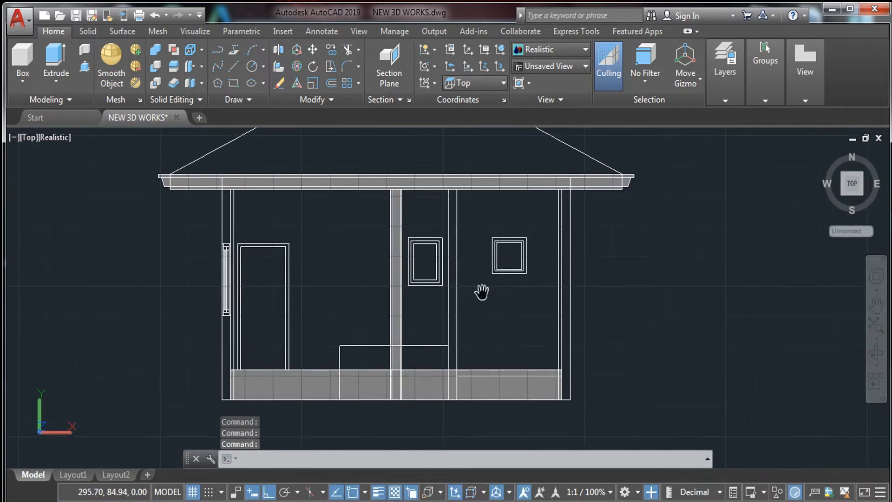
scroll(481, 292, "down", 8)
left_click(549, 189)
left_click(522, 255)
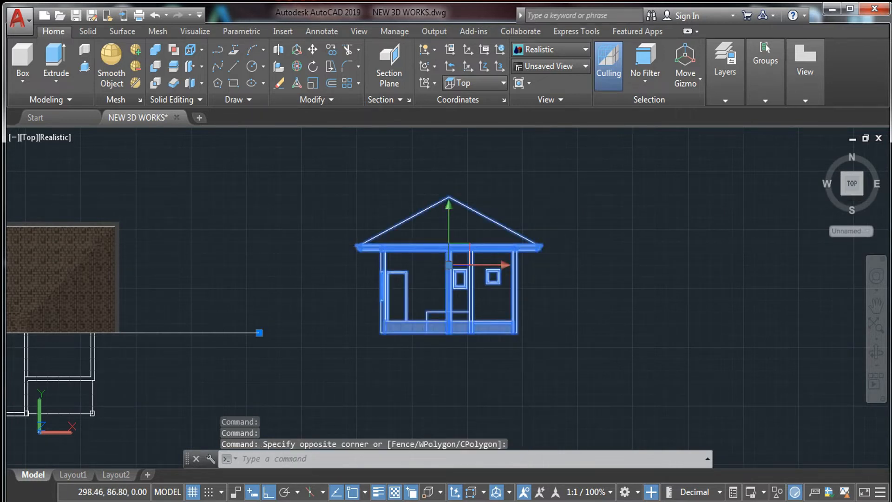
type("c")
key("Return")
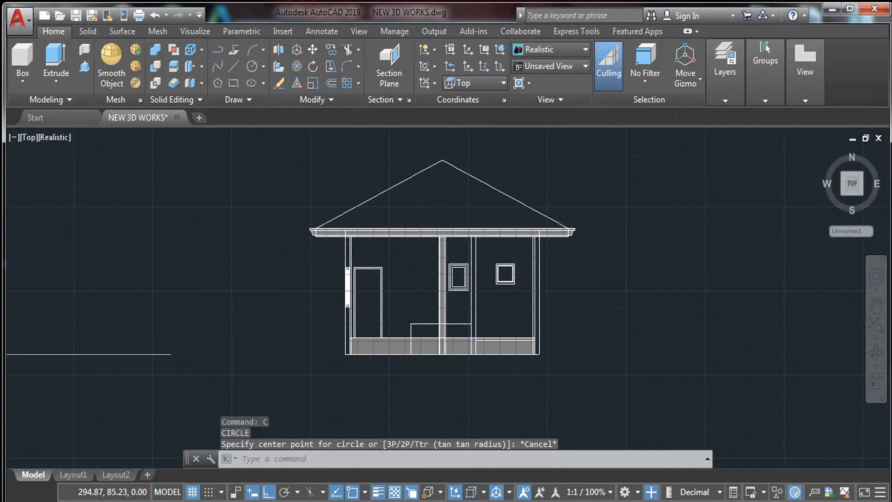
scroll(466, 279, "up", 5)
scroll(467, 272, "up", 3)
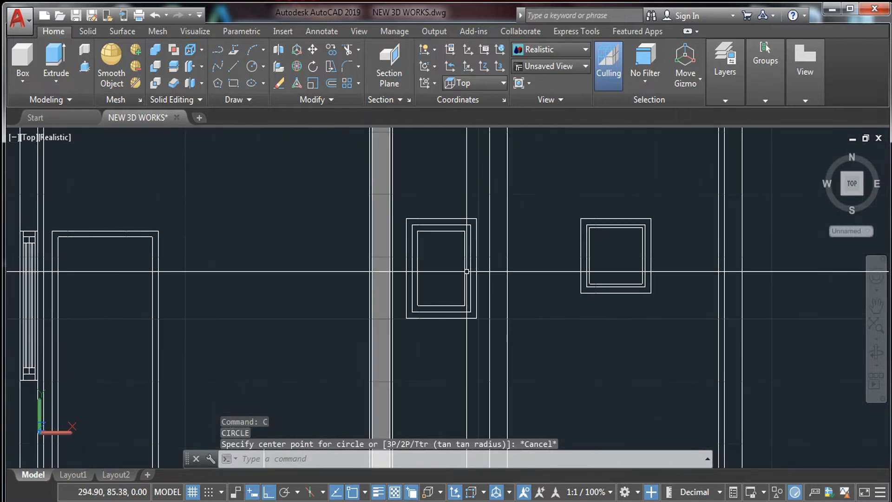
left_click(466, 227)
left_click(427, 252)
key("Escape")
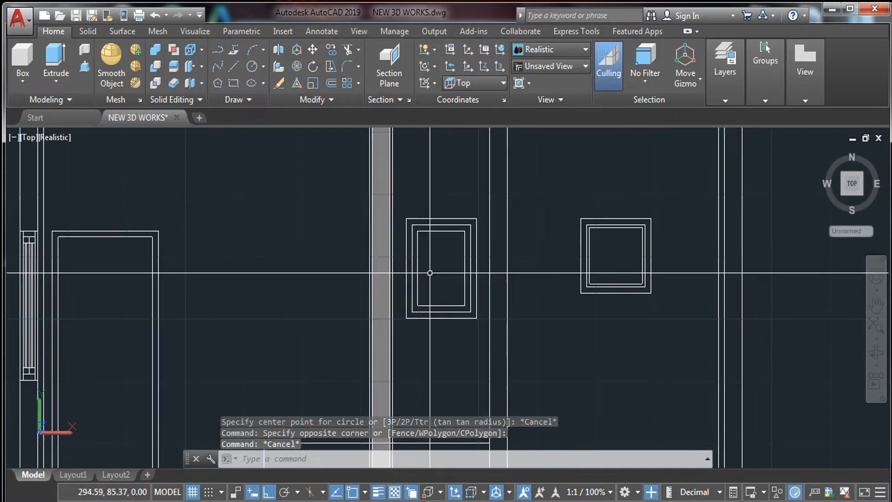
- Explode the 2D section block into separate objects
scroll(429, 272, "down", 6)
left_click(579, 243)
left_click(420, 316)
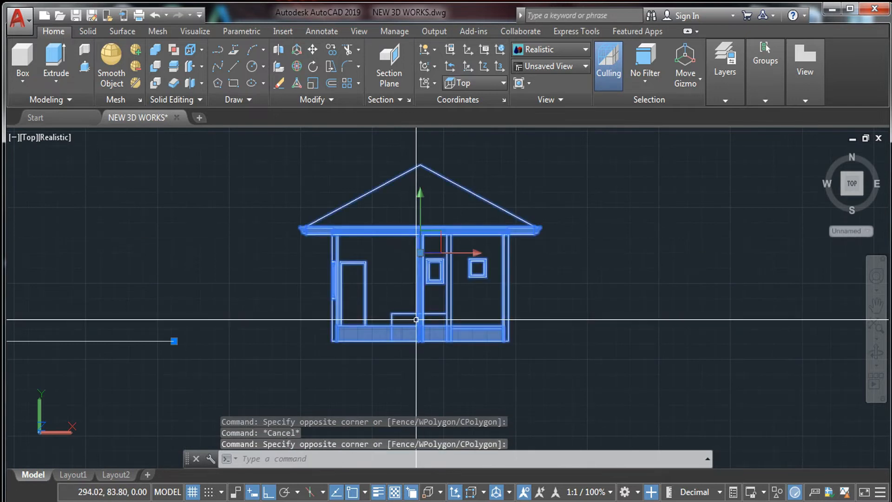
key("Return")
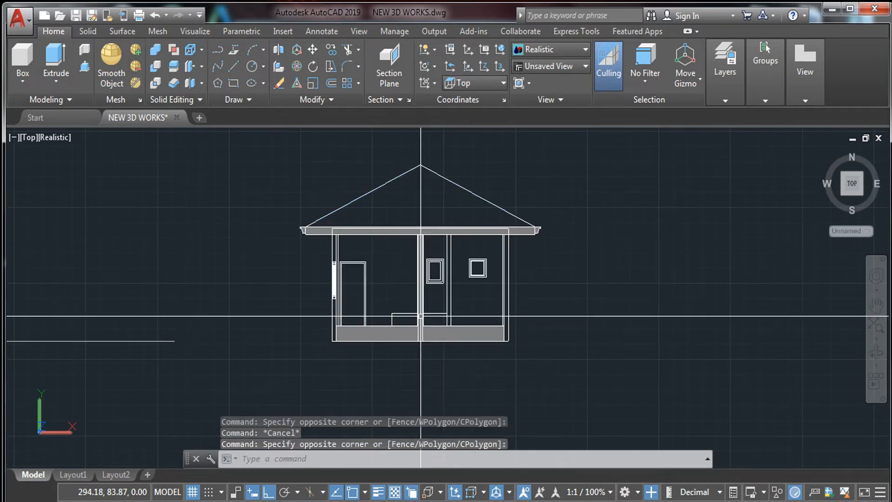
key("Escape")
- Erase the two small windows on the rear walls of the 2D section drawing
scroll(454, 278, "up", 3)
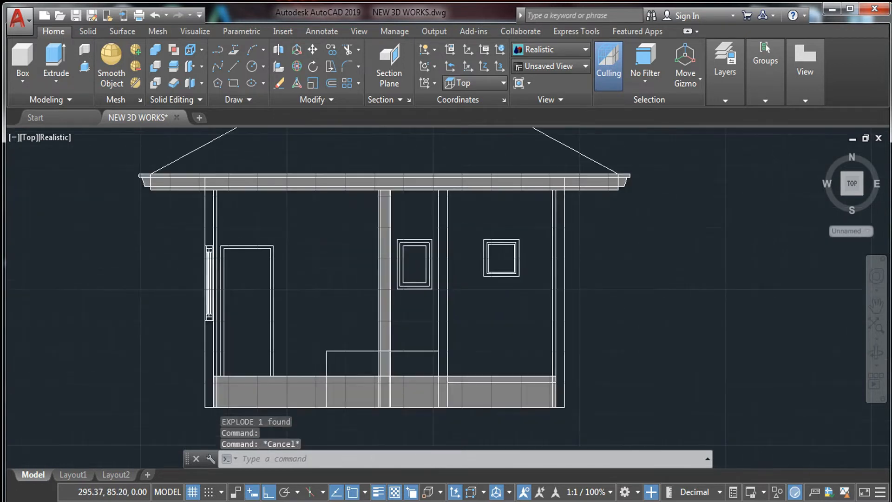
left_click(477, 219)
left_click(529, 283)
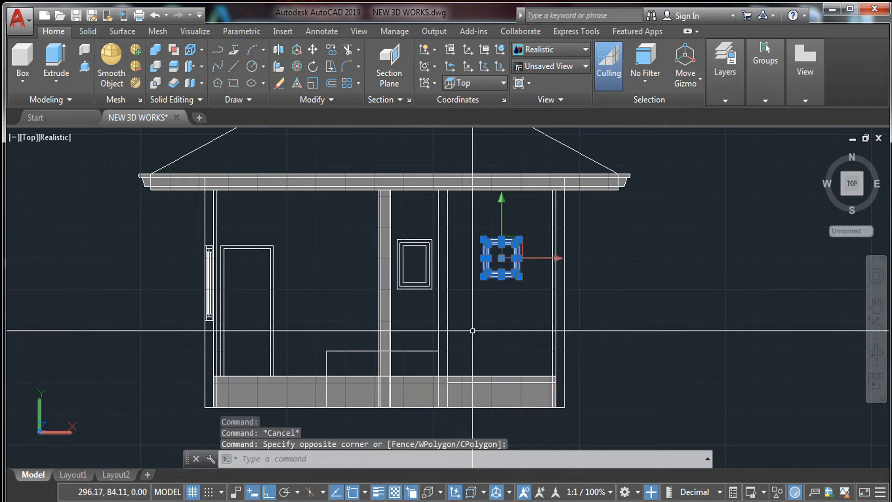
left_click(345, 228)
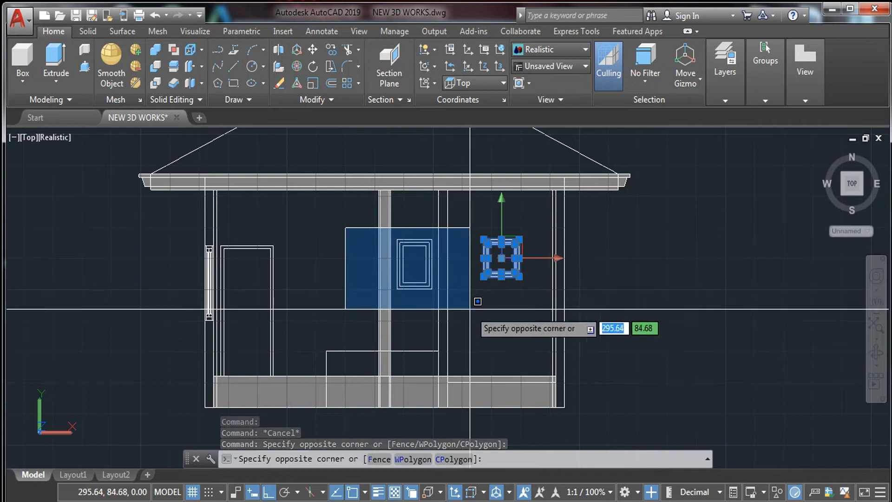
left_click(457, 284)
type("e")
key("Return")
middle_click_drag(464, 316, 454, 286)
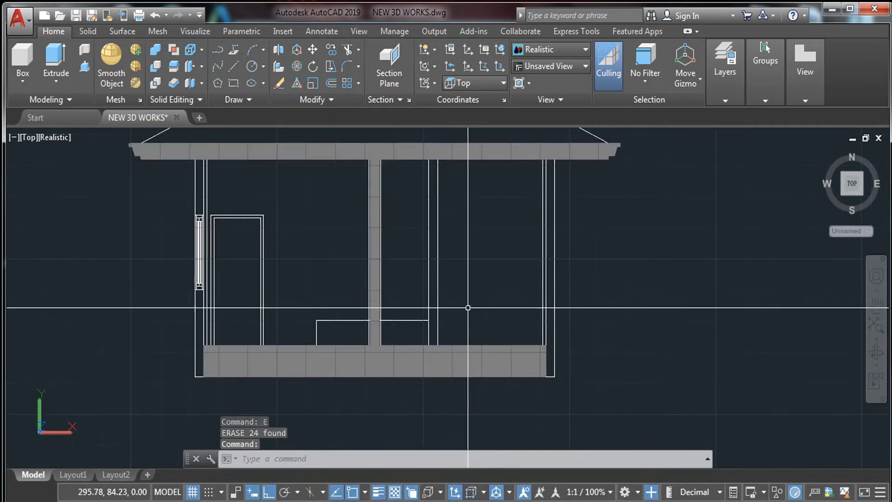
mouse_move(461, 225)
middle_mouse_down()
mouse_move(449, 330)
mouse_move(444, 309)
middle_mouse_up()
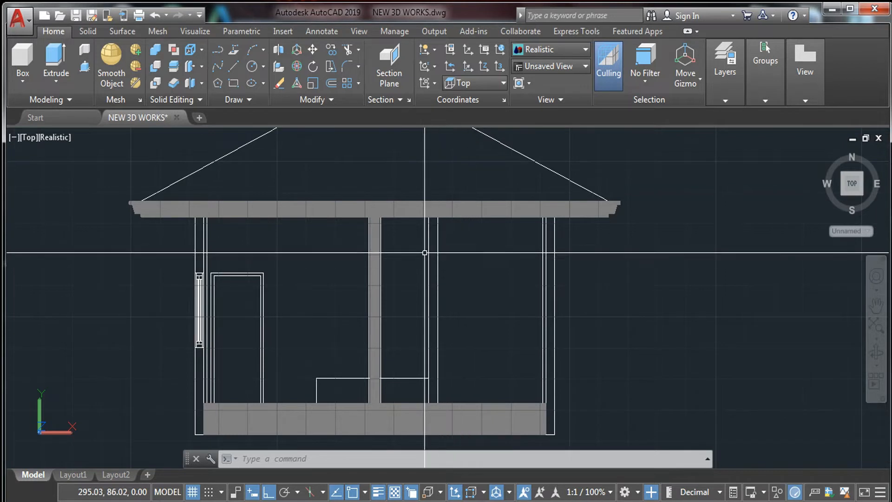
- Examine the cleaned-up 2D section drawing, and view it beside the cut house model from the SE Isometric view
scroll(424, 253, "down", 2)
middle_click_drag(449, 279, 450, 280)
scroll(449, 280, "up", 1)
middle_click_drag(422, 316, 402, 259)
scroll(401, 259, "down", 8)
scroll(381, 279, "up", 3)
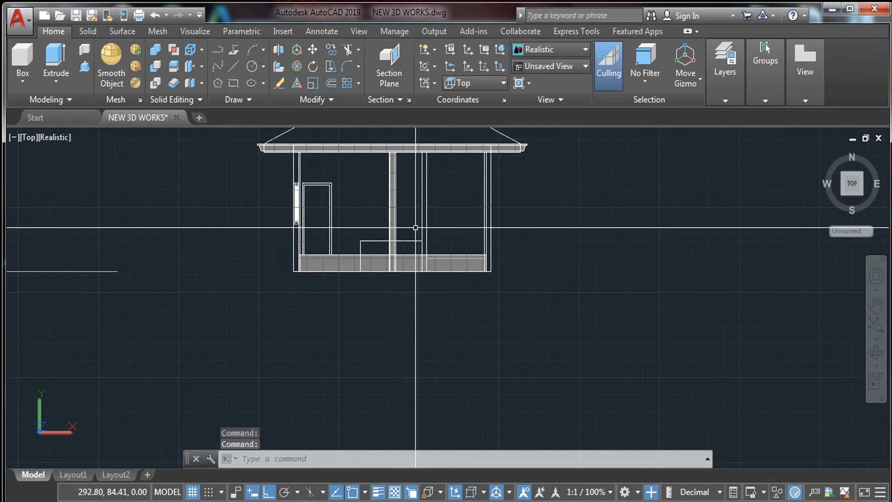
scroll(460, 236, "down", 4)
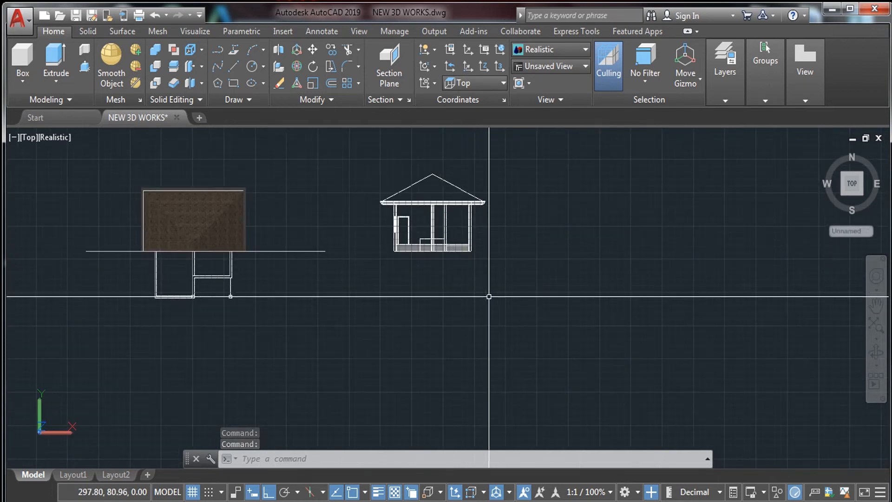
left_click(862, 192)
scroll(439, 355, "up", 2)
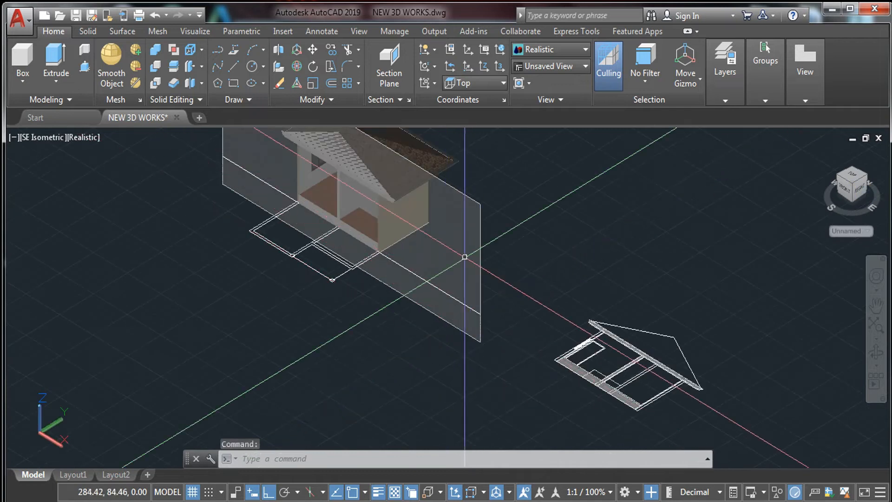
middle_click_drag(464, 255, 499, 302)
middle_click_drag(412, 310, 408, 320)
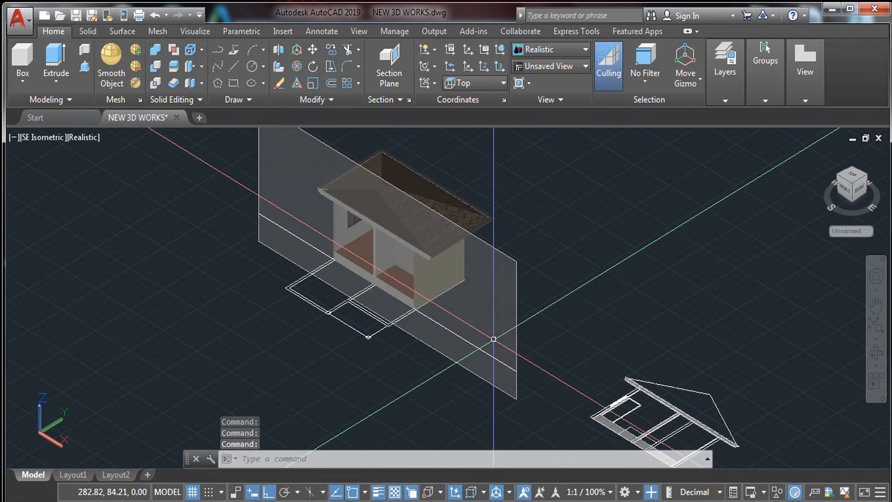
- Generate a section block from the house's section plane, created as a 3D Section
left_click(529, 309)
left_click(492, 329)
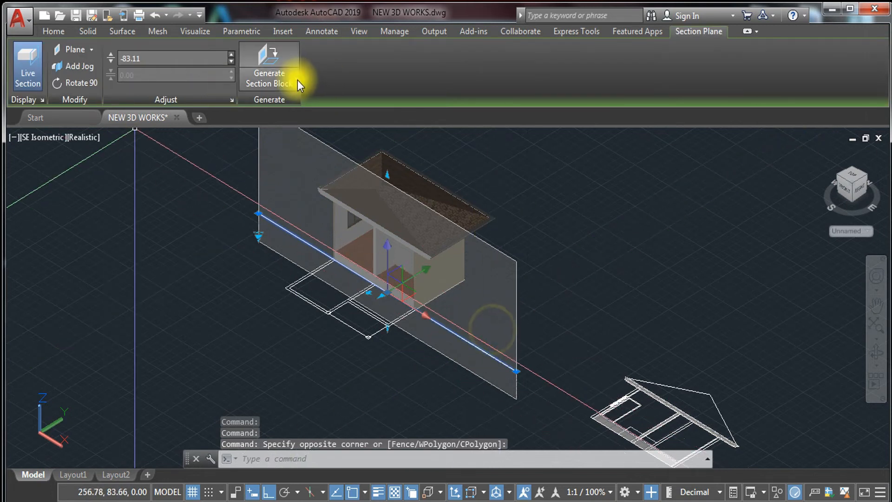
left_click(297, 80)
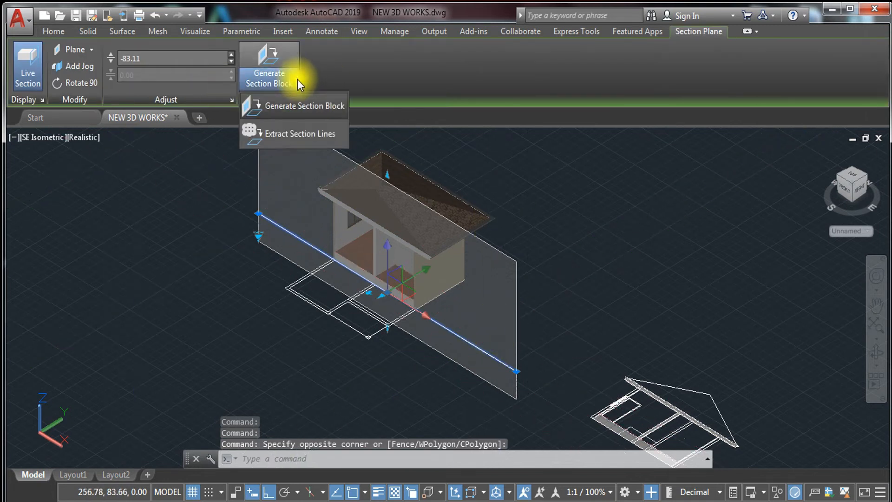
left_click(307, 107)
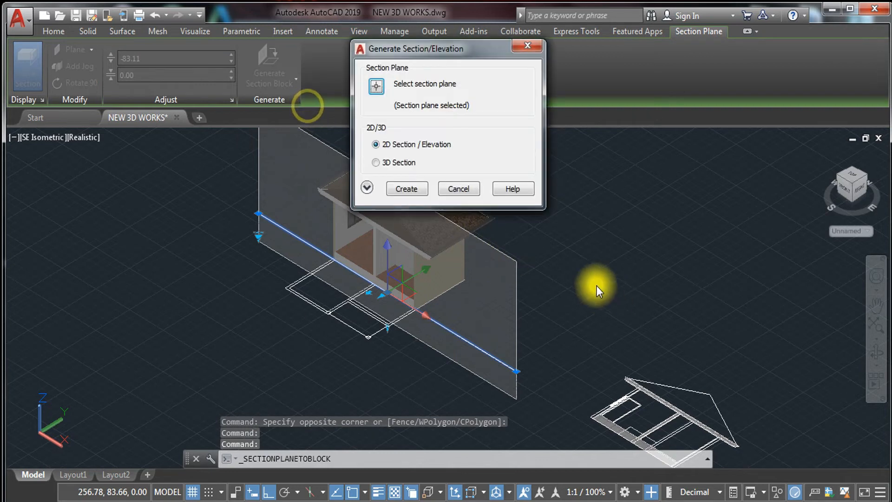
left_click(377, 163)
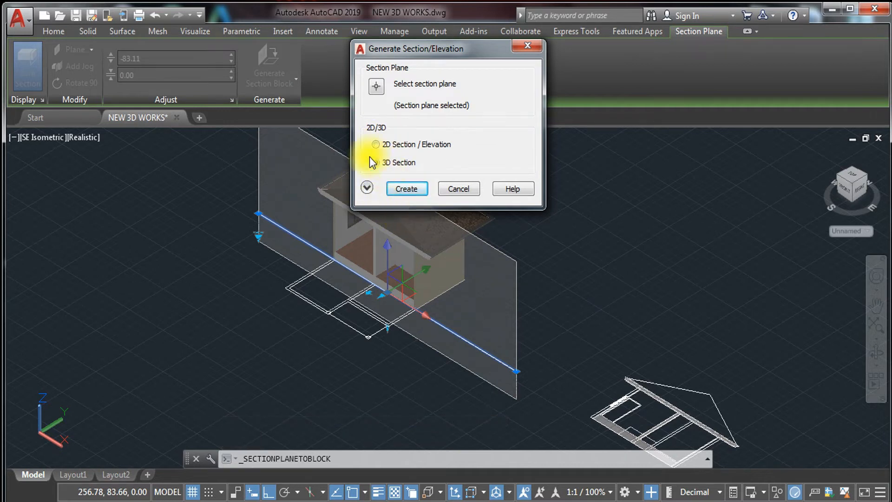
left_click(400, 188)
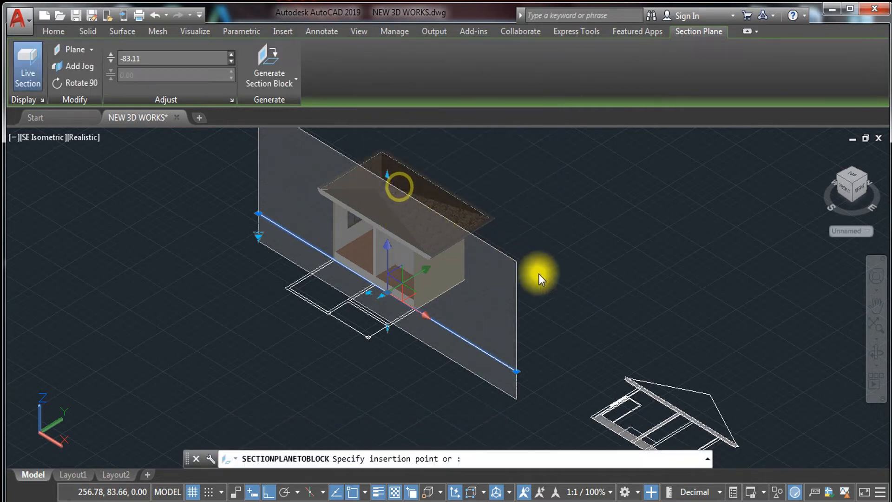
- Insert the 3D section block at the 2D drawing's lower right floor corner, using X scale 1, matching Y scale and rotation 0
middle_click_drag(588, 303, 451, 115)
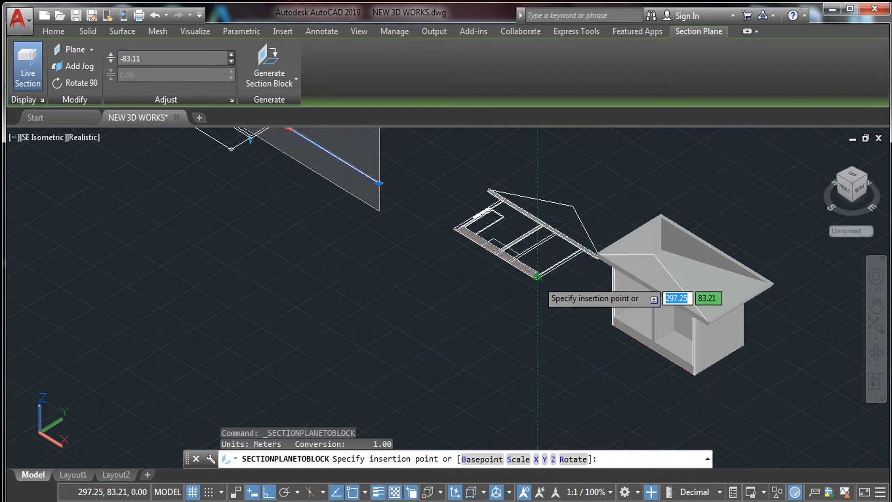
left_click(538, 276)
key("Return")
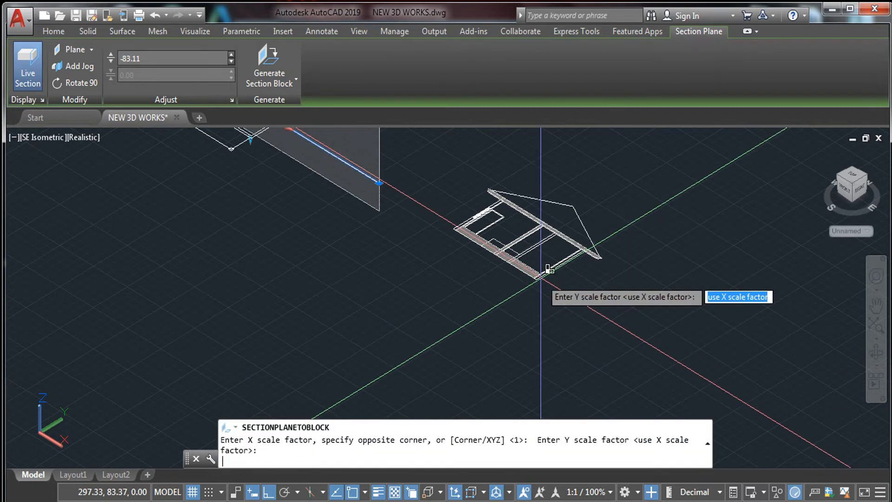
key("Return")
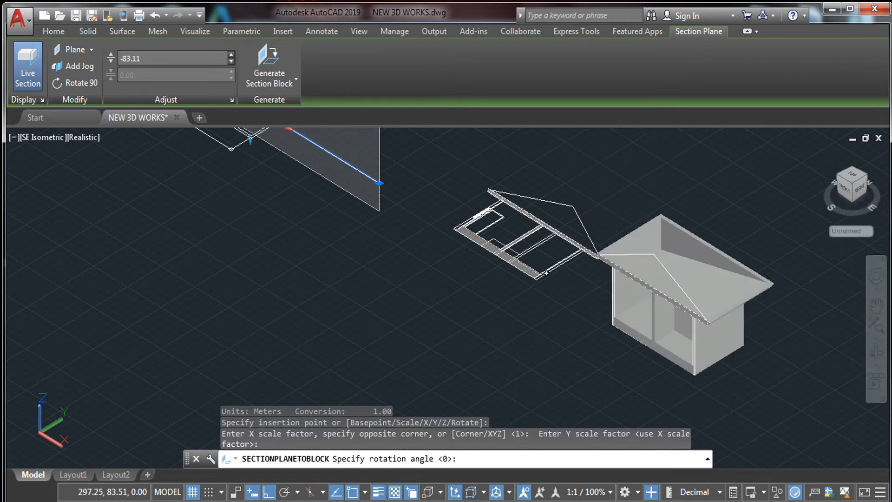
key("Return")
key("Escape")
key("Escape")
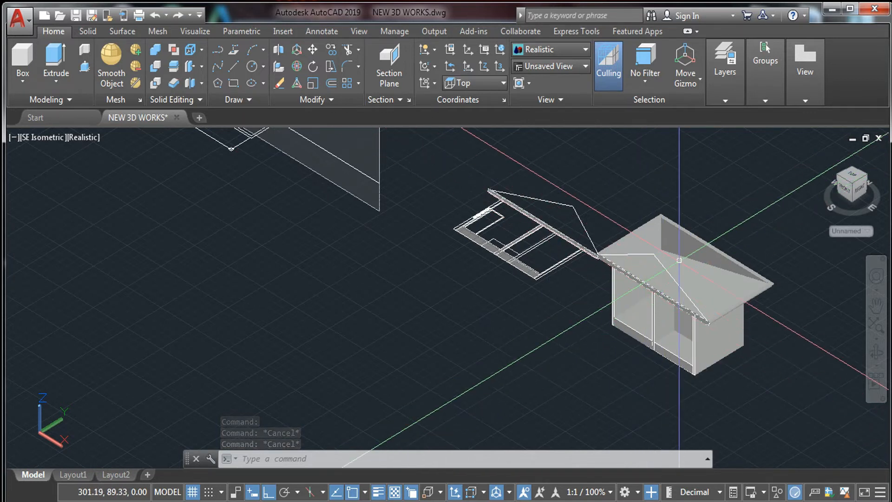
- Examine the inserted 3D section's interior up close and compare it with the original house and the 2D section
scroll(679, 260, "up", 3)
middle_click_drag(588, 311, 616, 332, "shift")
scroll(657, 300, "down", 2)
scroll(617, 278, "up", 3)
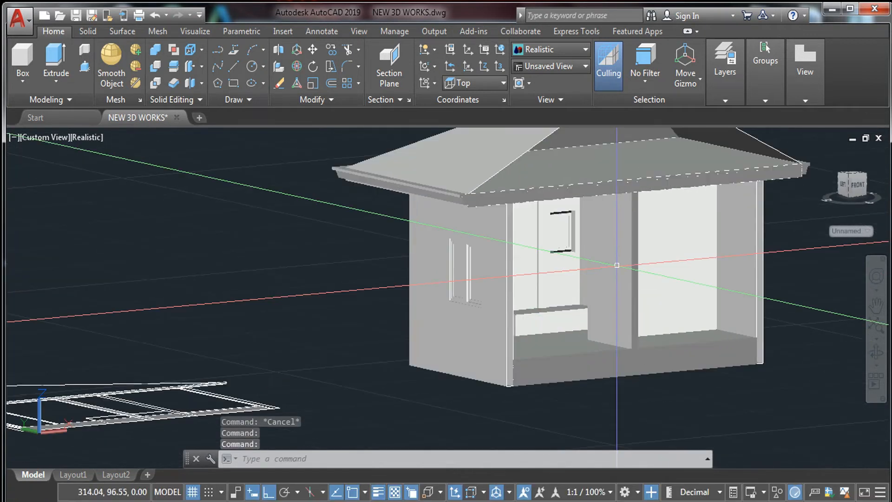
scroll(625, 268, "down", 4)
middle_click_drag(629, 273, 553, 305)
middle_click_drag(616, 327, 541, 353)
middle_click_drag(391, 313, 497, 260)
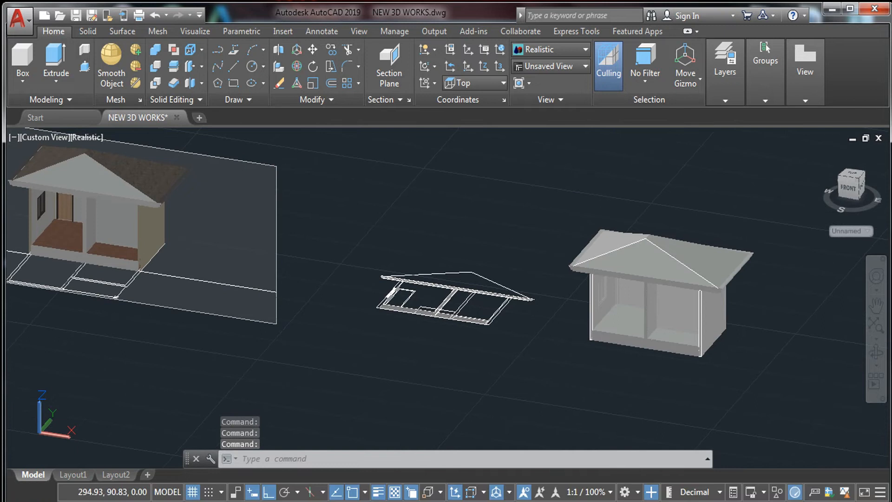
- Explode the 3D section block into separate objects
left_click(698, 220)
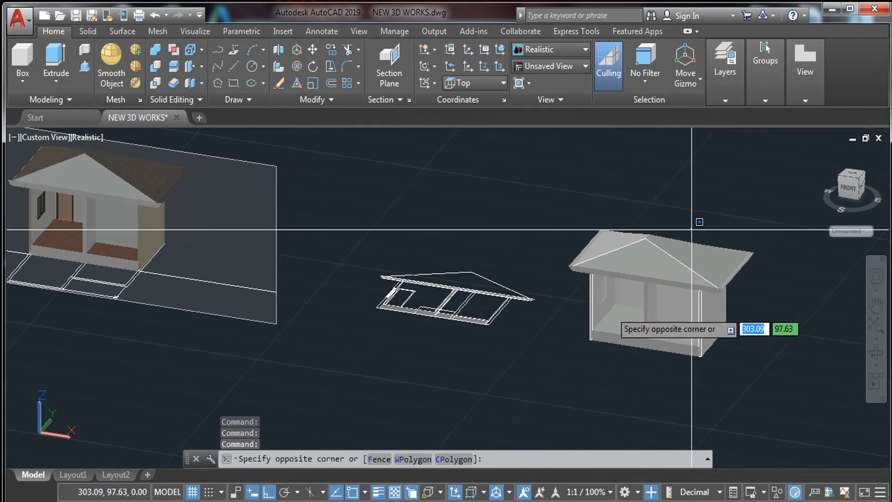
left_click(593, 329)
type("x")
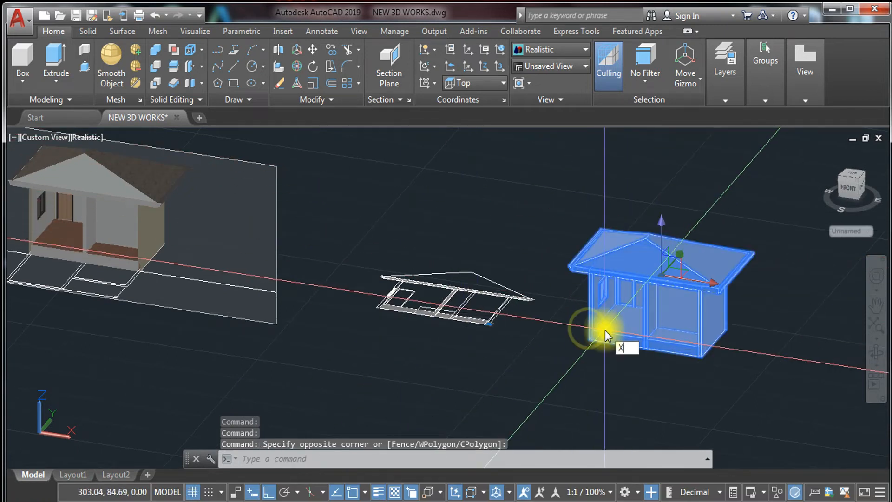
key("Return")
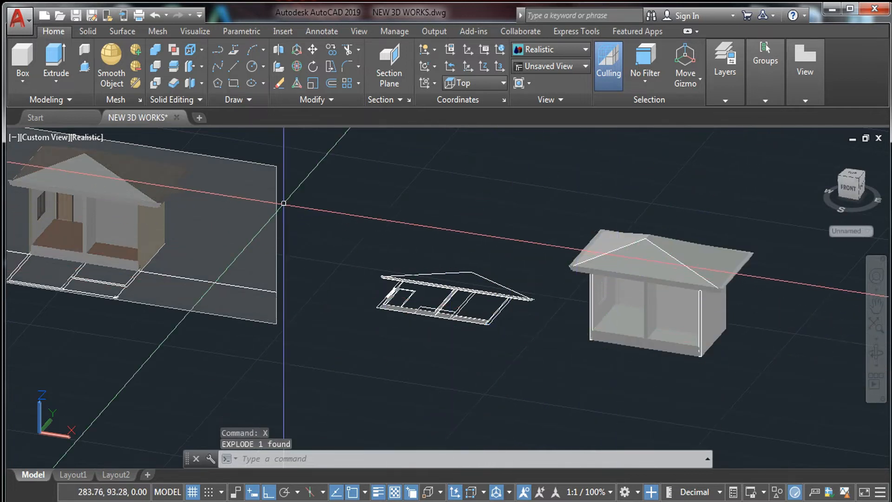
key("Escape")
- Match the properties of the original house's tiled roof onto the right and rear roof slopes of the 3D section
middle_click_drag(310, 209, 436, 289)
middle_click_drag(508, 255, 437, 253, "shift")
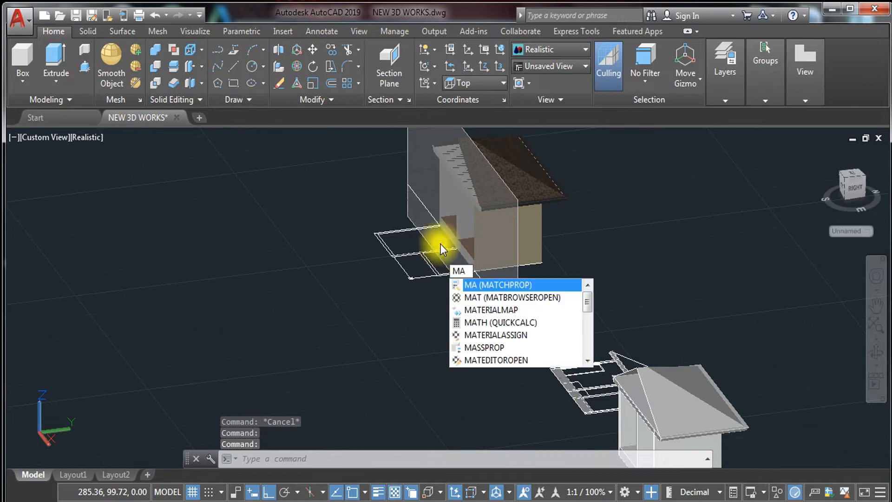
key("Return")
left_click(514, 180)
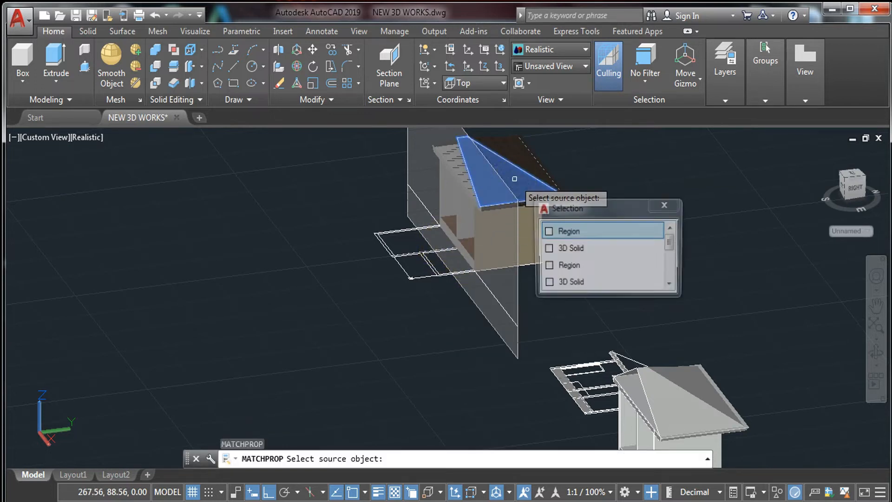
left_click(518, 180)
left_click(526, 189)
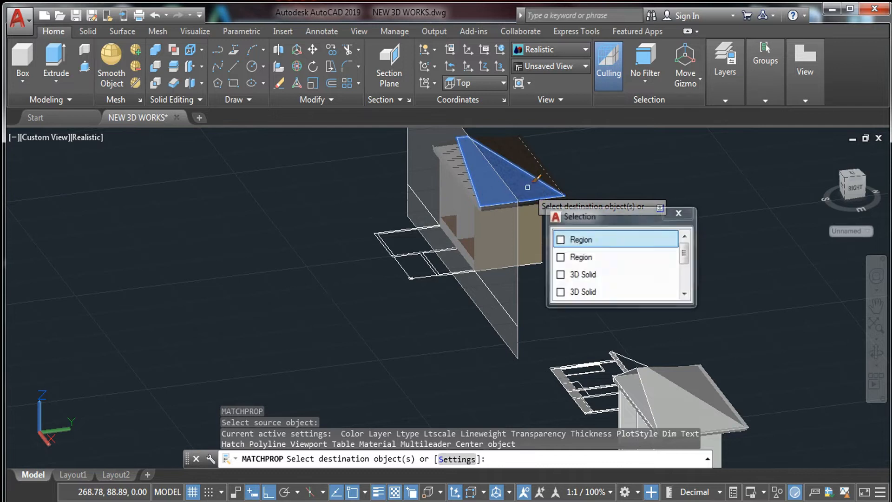
left_click(581, 230)
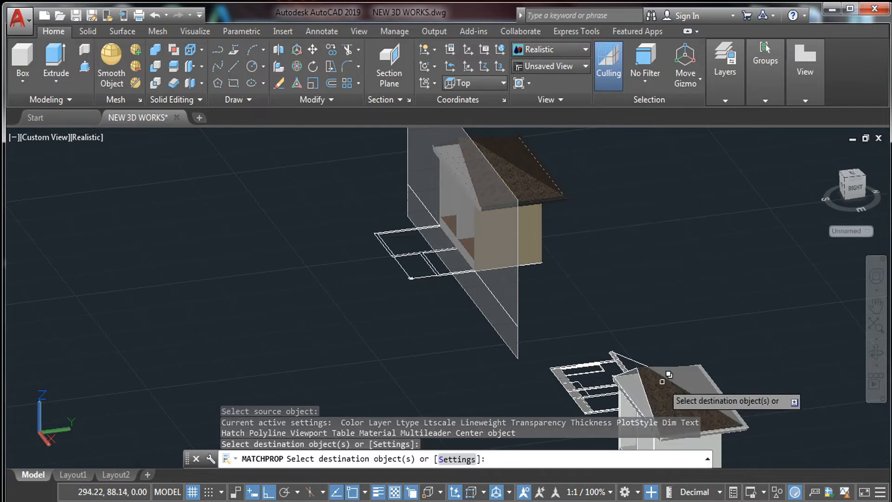
left_click(676, 387)
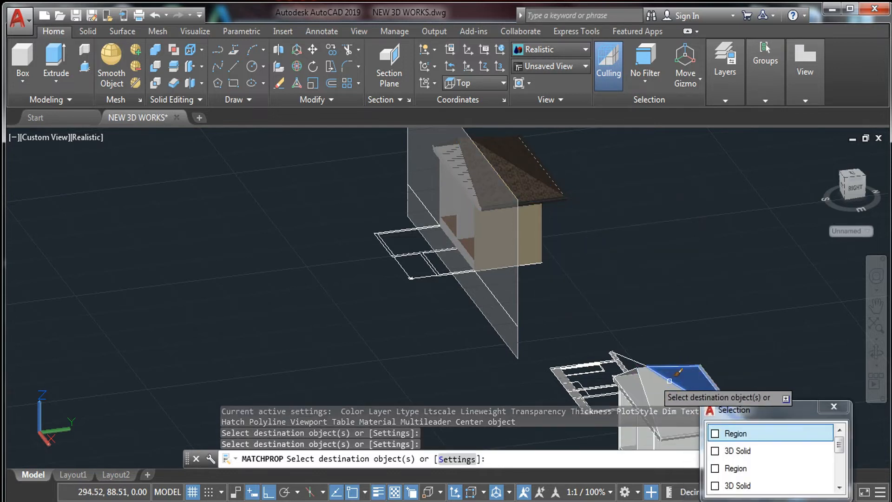
middle_click_drag(682, 387, 514, 247, "shift")
scroll(706, 365, "up", 2)
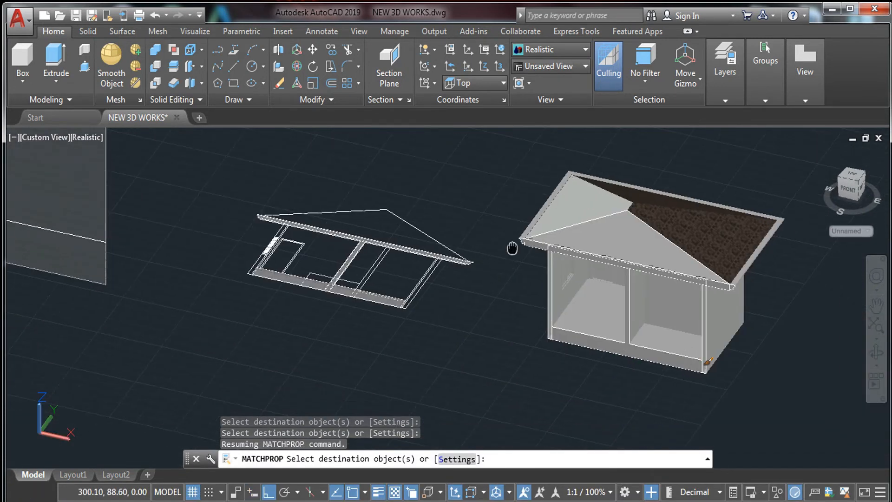
key("Escape")
- Match the brown roof material from the 3D section's right roof slope onto its remaining left slope
scroll(579, 211, "up", 3)
key("Return")
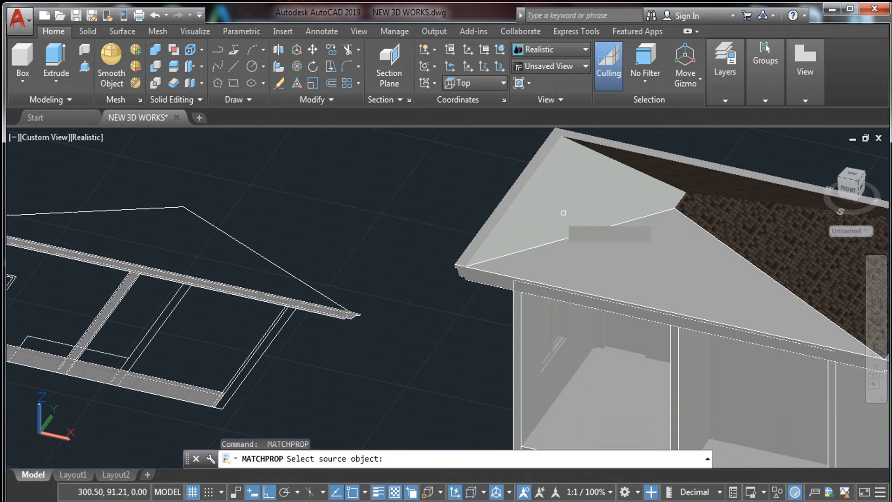
scroll(548, 215, "down", 4)
middle_click_drag(464, 215, 350, 240, "shift")
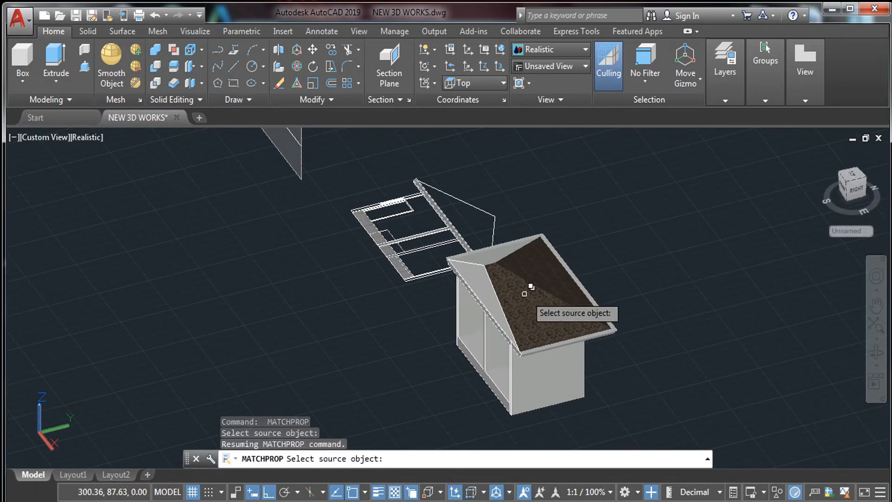
left_click(524, 292)
left_click(504, 258)
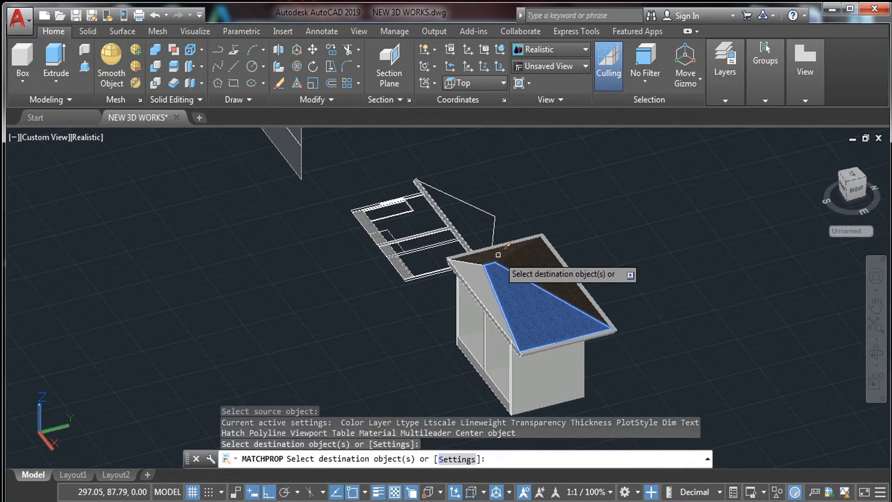
key("Escape")
- Match the properties of the original house's beige outer wall onto the right side wall of the 3D section
middle_click_drag(522, 312, 522, 299)
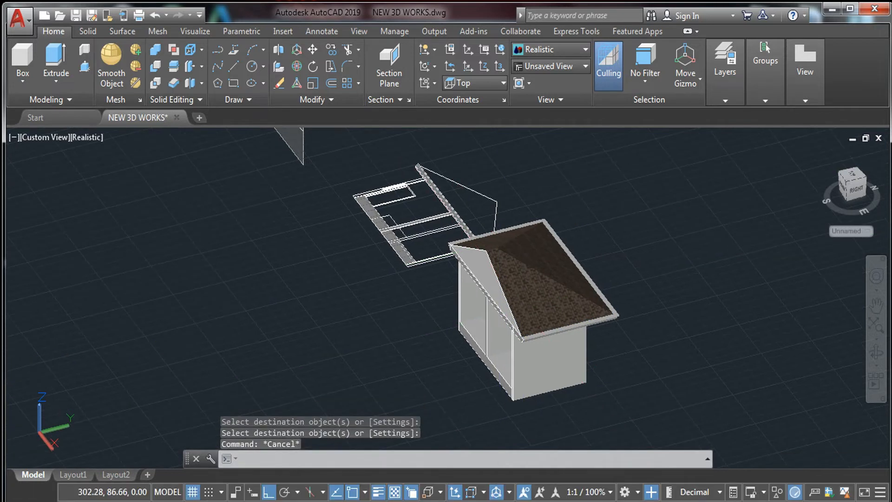
scroll(429, 245, "down", 2)
middle_click_drag(430, 244, 477, 306)
key("Return")
left_click(434, 210)
left_click(516, 261)
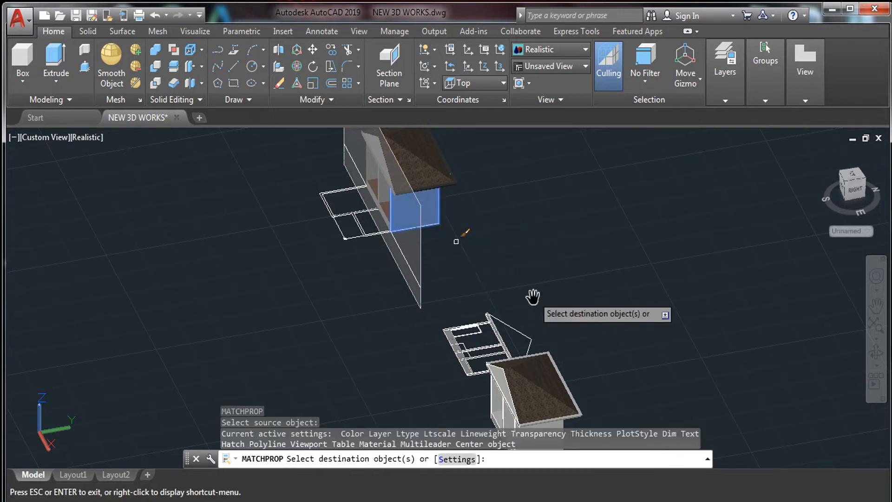
middle_click_drag(533, 296, 532, 186)
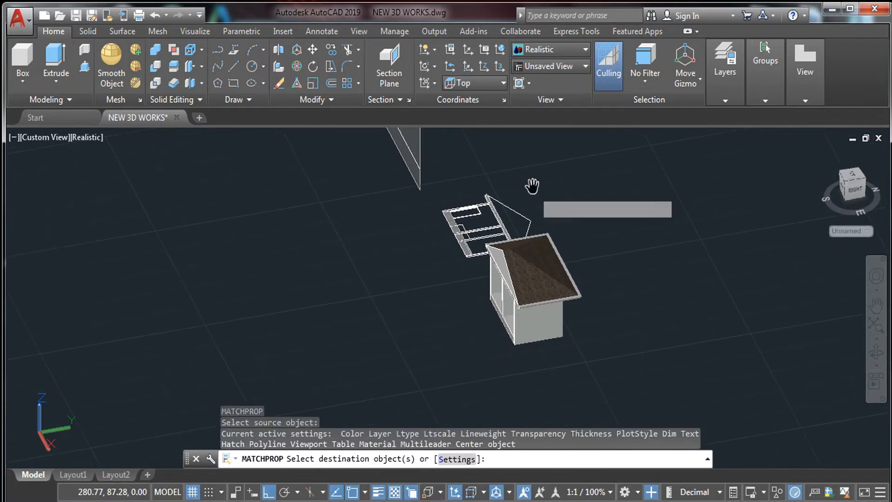
left_click(550, 316)
left_click(510, 338)
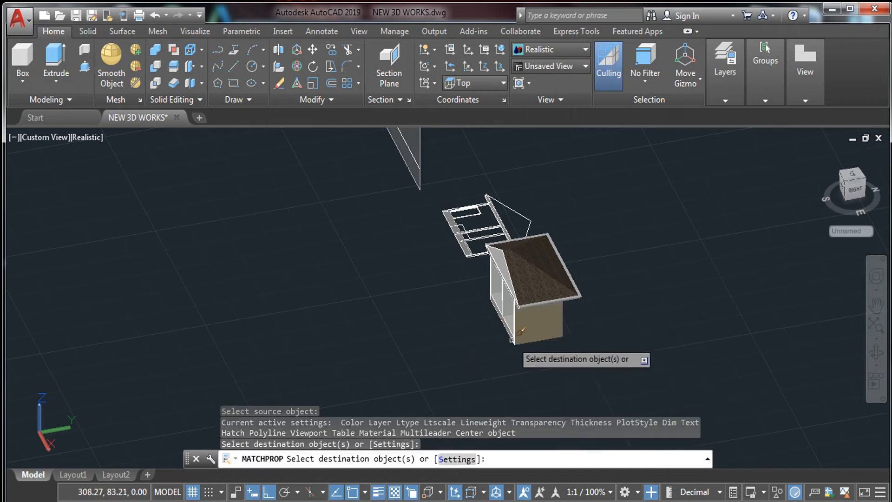
left_click(525, 331)
left_click(576, 375)
- Apply the same matched wall properties to the 3D section's left side wall with the window, and end property matching
mouse_move(456, 330)
middle_mouse_down("shift")
mouse_move(539, 332)
mouse_move(580, 278)
middle_mouse_up("shift")
left_click(527, 225)
left_click(599, 283)
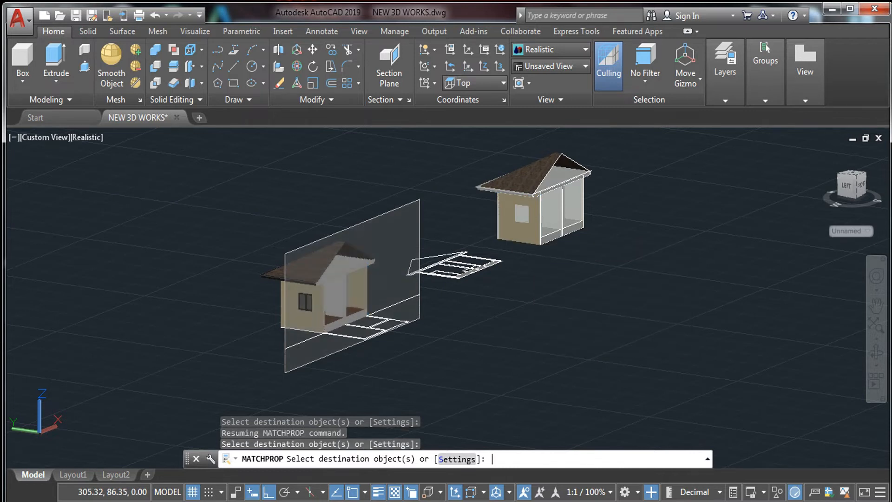
key("Return")
key("Escape")
- Switch to the southwest isometric view and hide the section plane that cuts the original house
middle_click_drag(505, 348, 326, 389)
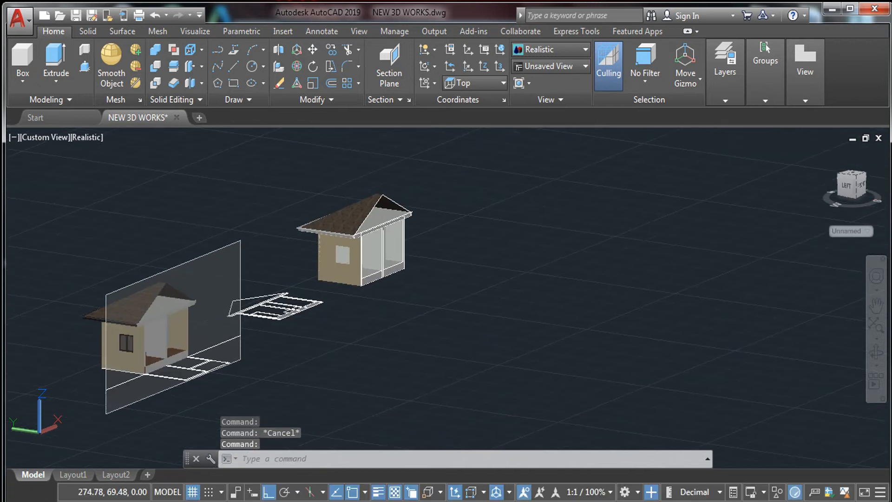
left_click(855, 180)
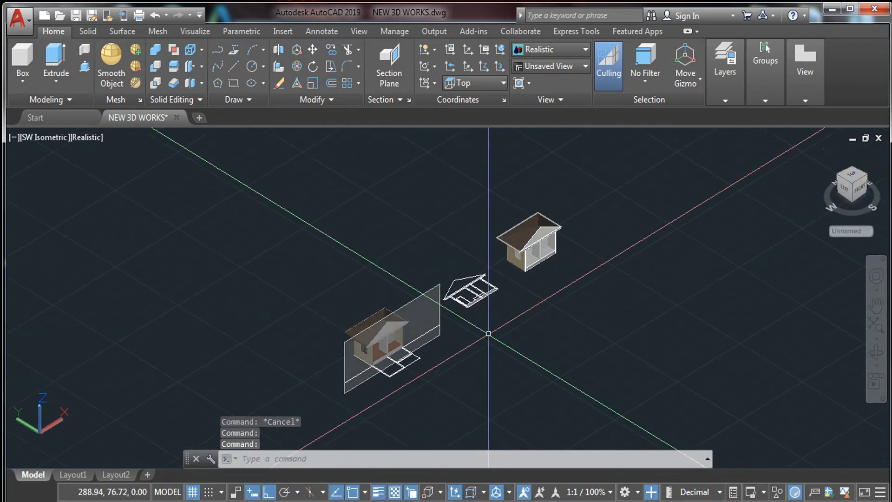
scroll(488, 328, "up", 3)
middle_click_drag(408, 371, 384, 313)
left_click(463, 208)
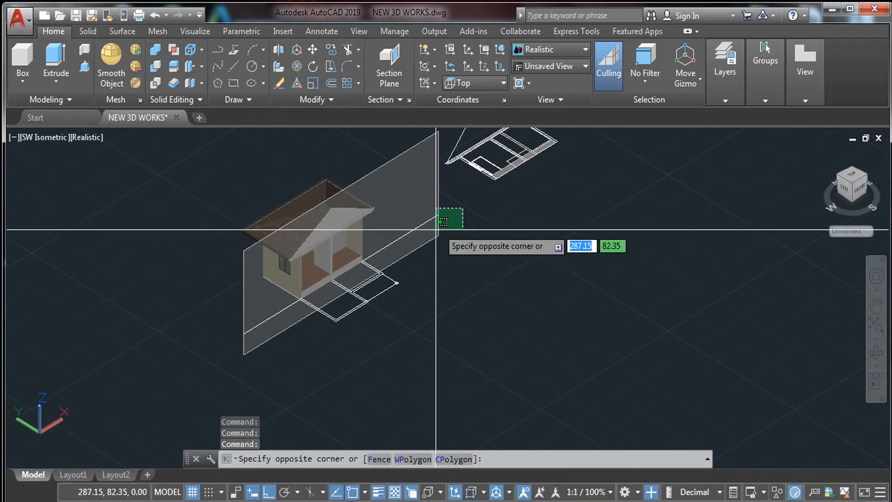
left_click(429, 246)
right_click(417, 237)
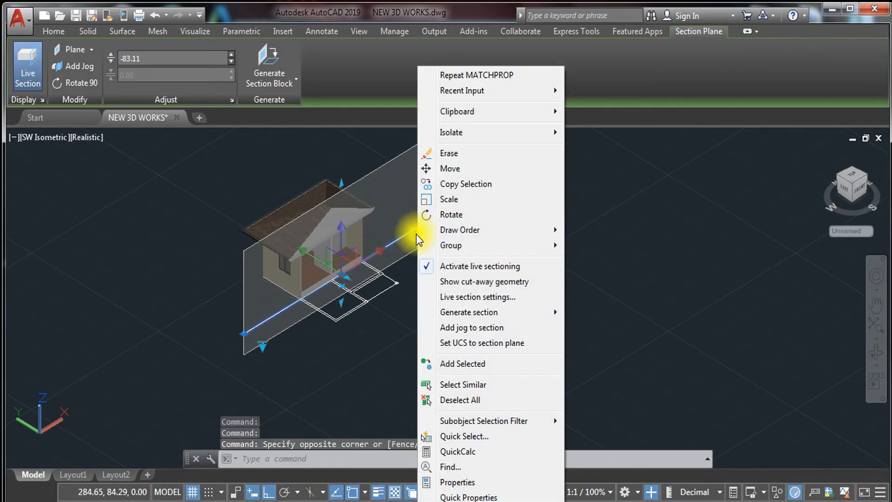
mouse_move(419, 234)
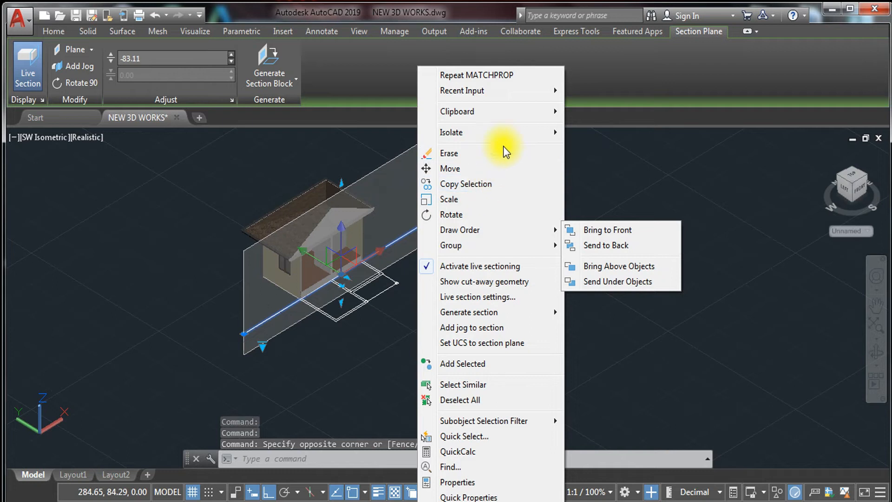
mouse_move(514, 131)
left_click(600, 147)
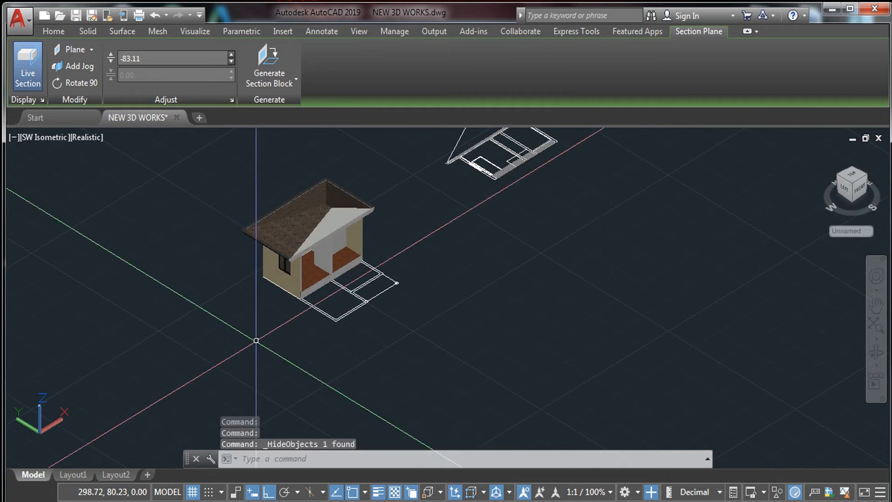
- Match the properties of the original house's interior partition wall onto the matching partition wall in the 3D section
middle_click_drag(428, 357, 376, 415)
middle_click_drag(418, 271, 416, 308)
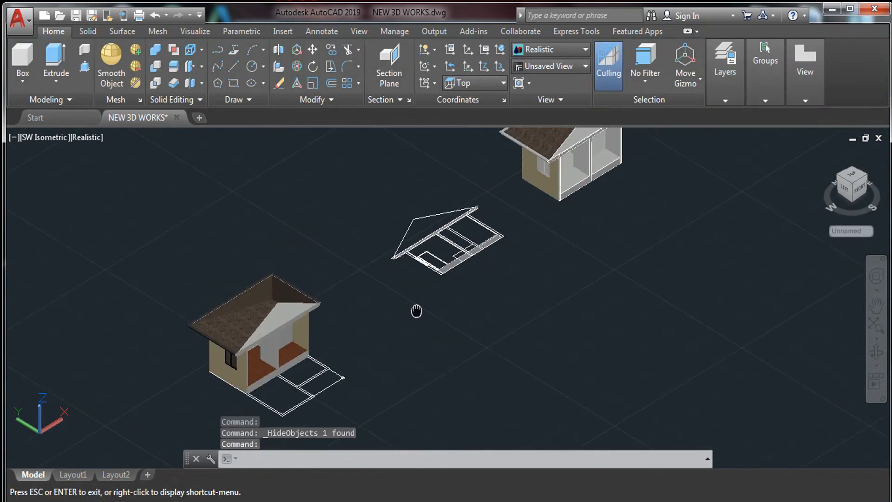
scroll(364, 313, "up", 5)
middle_click_drag(210, 391, 302, 281)
type("A")
key("Return")
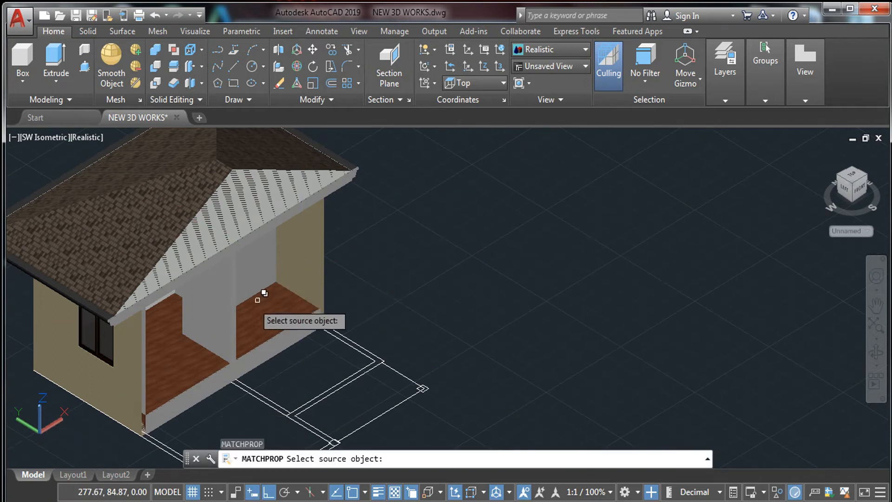
left_click(223, 309)
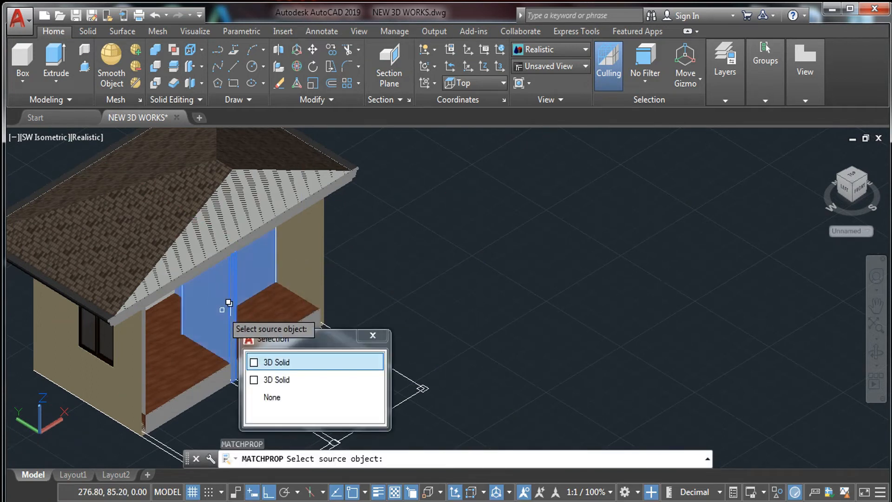
left_click(222, 309)
scroll(223, 312, "down", 4)
middle_click_drag(476, 183, 384, 335)
scroll(489, 248, "up", 3)
left_click(478, 243)
left_click(478, 243)
key("Return")
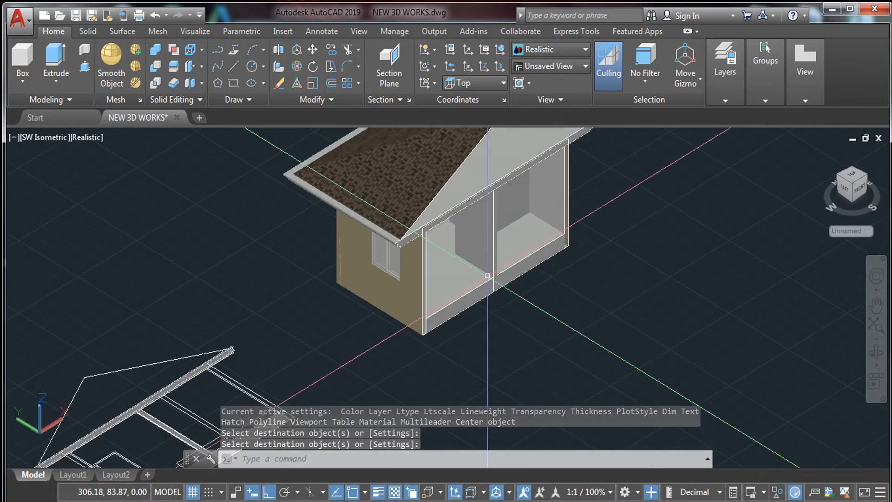
key("Escape")
- Match the beige wall properties from the original house's right wall onto the inner face of the 3D section's right wall
scroll(487, 276, "down", 4)
middle_click_drag(269, 385, 281, 307)
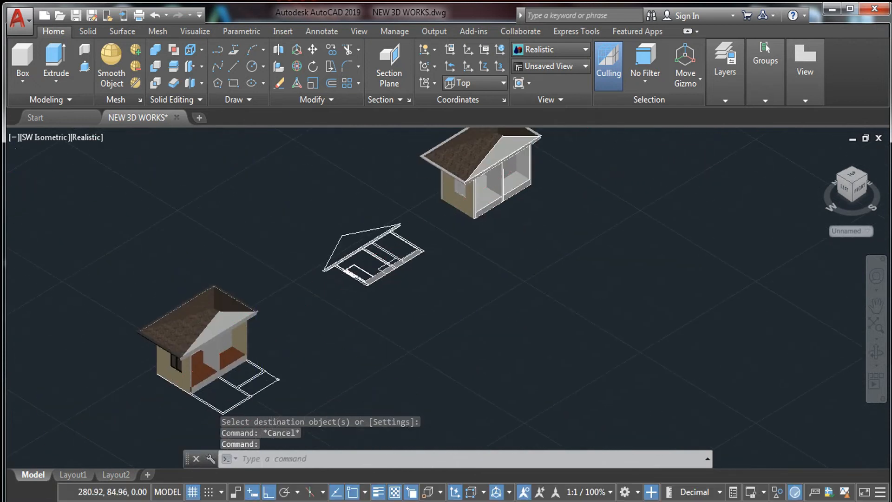
scroll(253, 336, "up", 4)
key("Return")
left_click(223, 349)
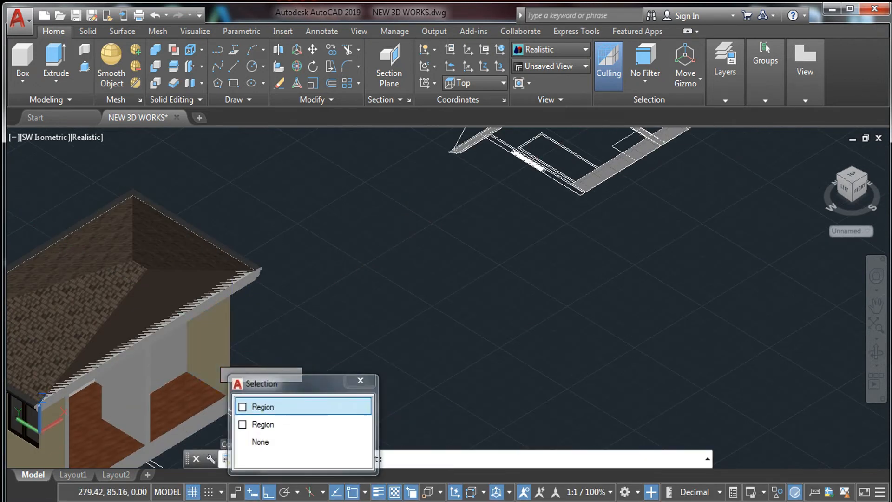
left_click(261, 406)
scroll(424, 218, "down", 4)
scroll(520, 164, "up", 3)
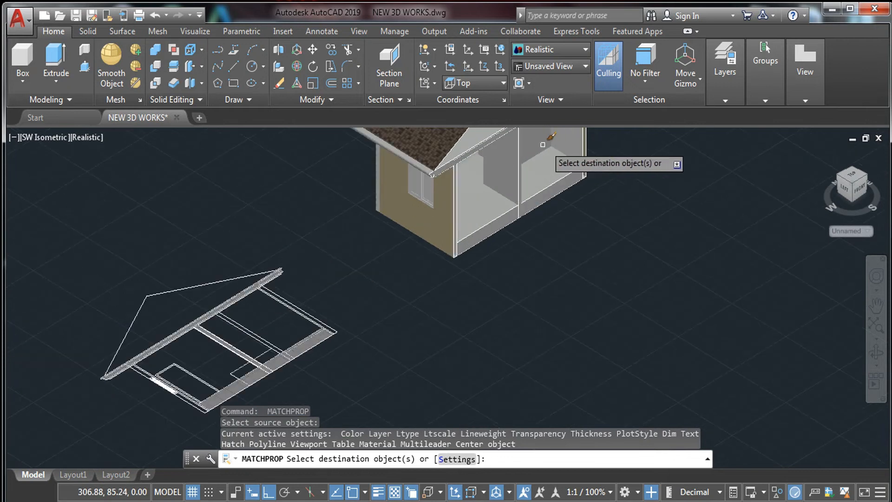
left_click(561, 136)
key("Escape")
key("Escape")
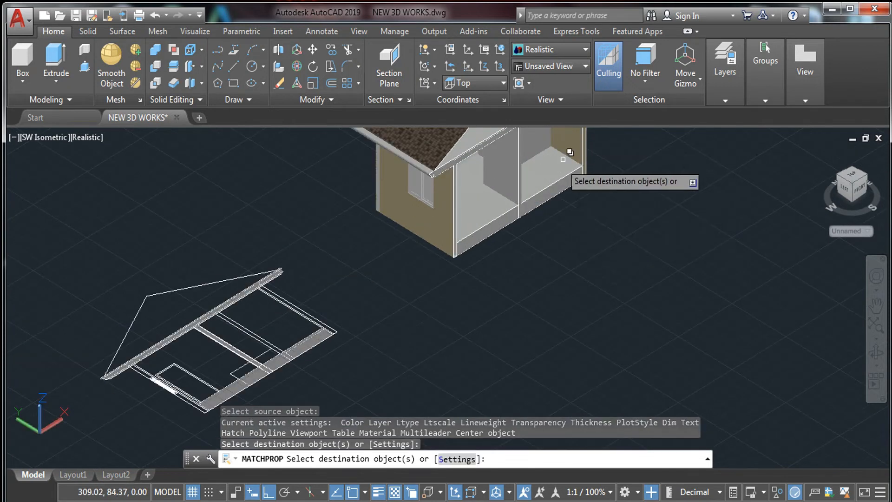
- End object isolation to bring back the hidden section plane at the original house
scroll(511, 177, "down", 5)
scroll(440, 256, "up", 3)
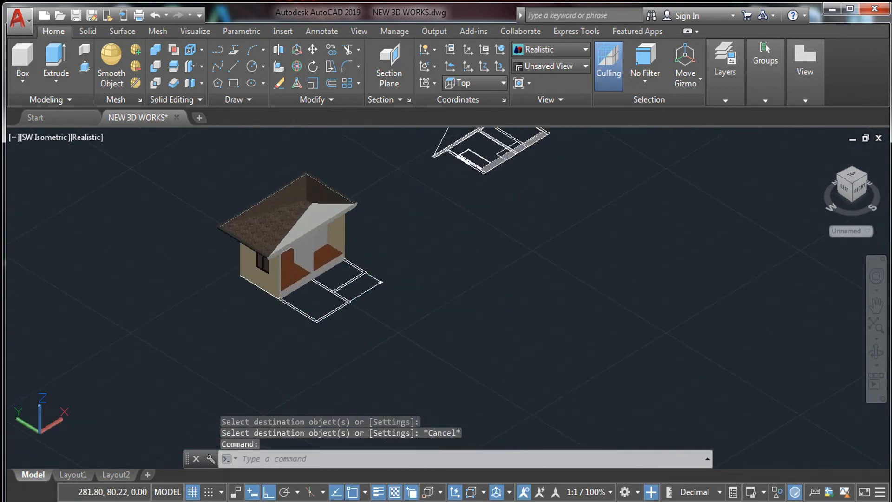
key("Escape")
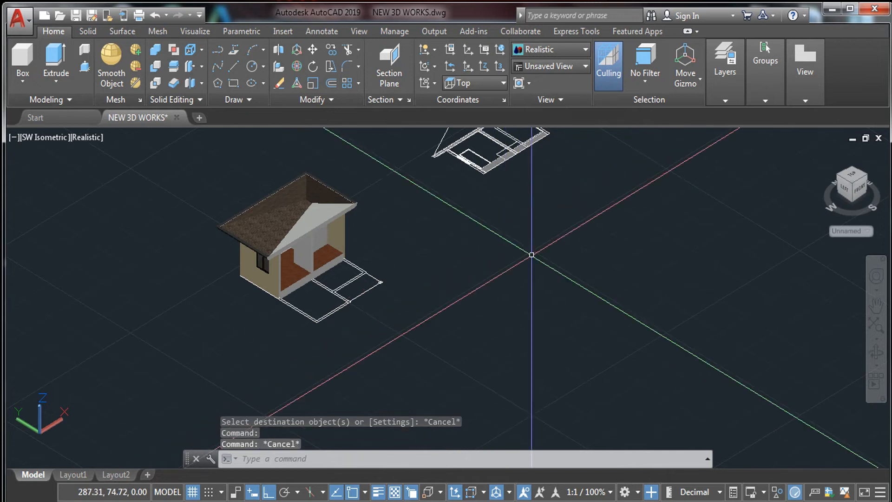
scroll(535, 251, "down", 3)
middle_click_drag(573, 255, 531, 285)
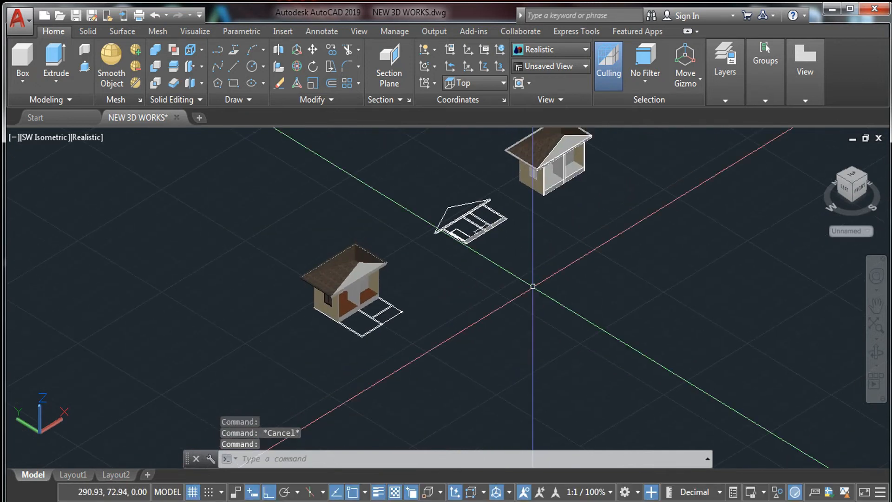
right_click(503, 276)
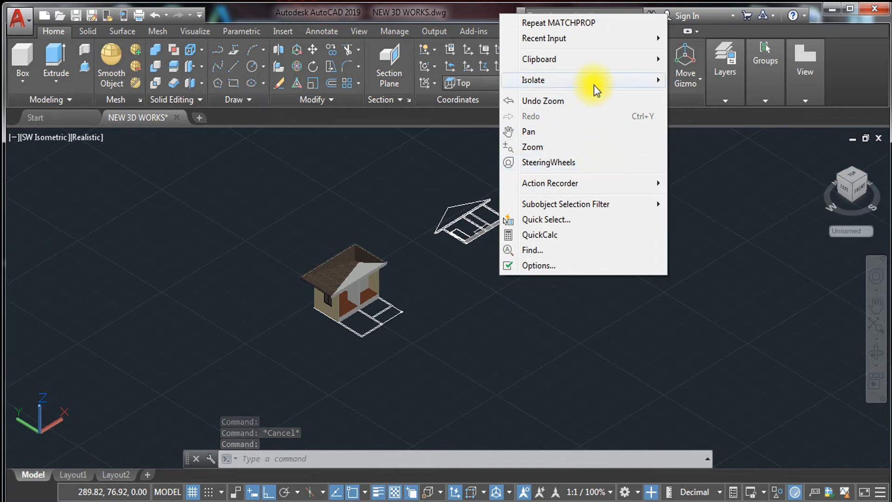
mouse_move(593, 85)
left_click(718, 109)
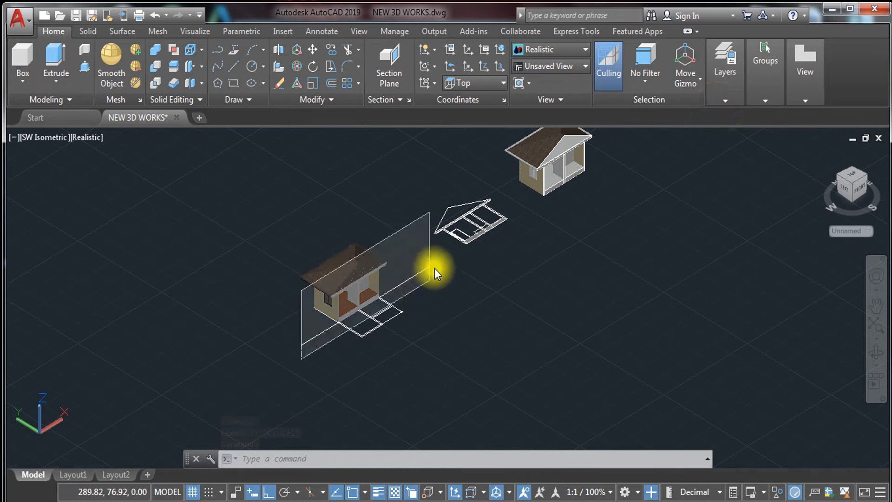
- Erase the section plane from the original house
left_click(418, 239)
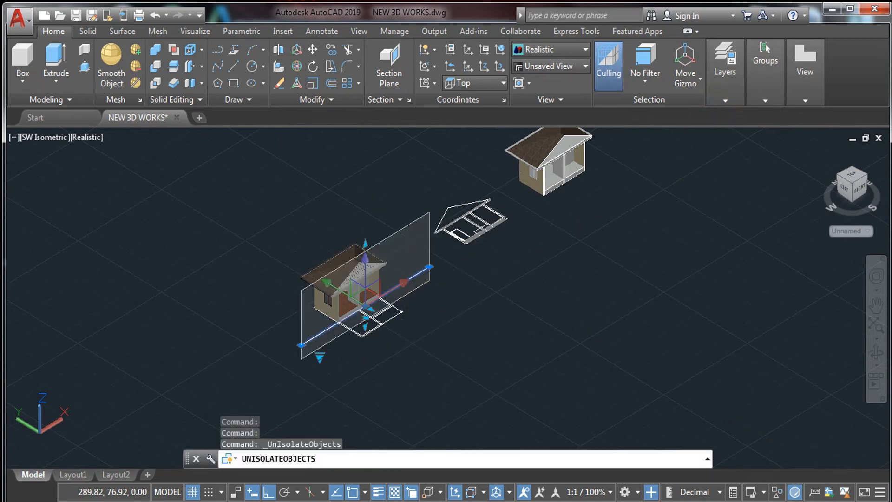
key("Escape")
left_click(444, 270)
left_click(425, 314)
type("E")
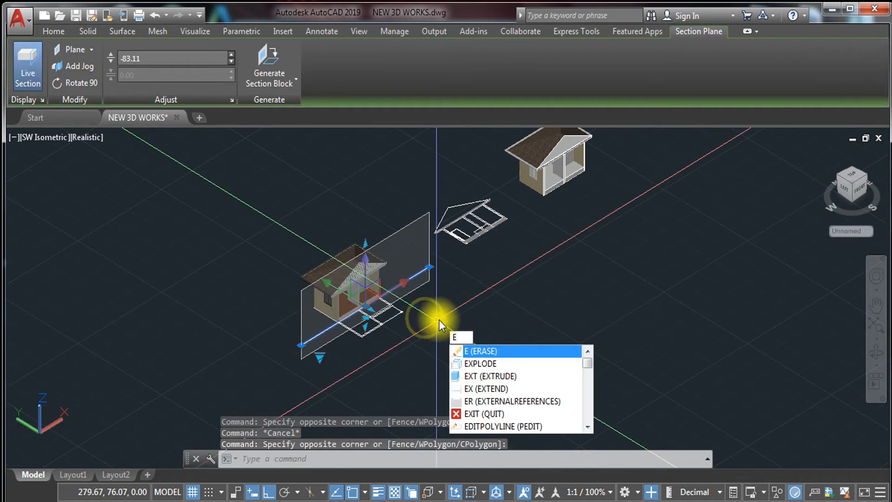
key("Return")
- Examine the uncut house from the front, then compare it with the 2D and 3D section blocks beside it
middle_click_drag(470, 302, 331, 282, "shift")
scroll(454, 251, "up", 3)
scroll(275, 197, "up", 4)
middle_click_drag(225, 167, 259, 242)
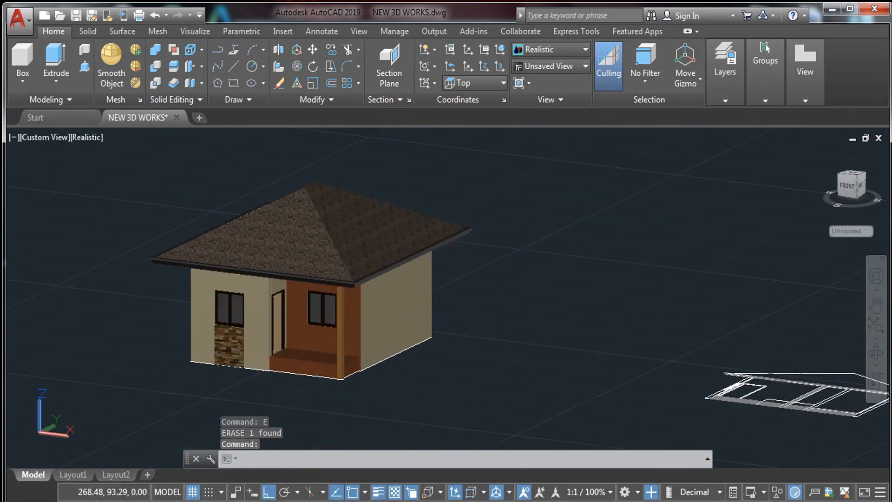
scroll(437, 295, "down", 5)
middle_click_drag(436, 295, 361, 254)
scroll(372, 256, "down", 1)
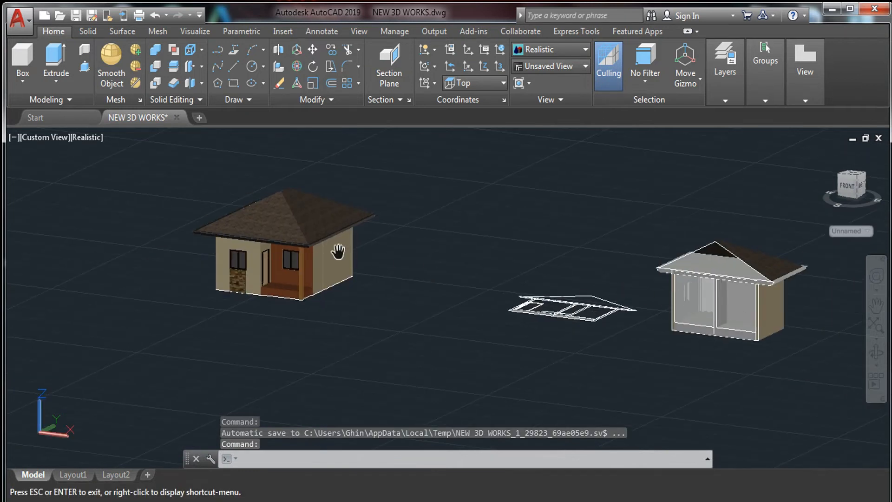
middle_click_drag(220, 320, 281, 326)
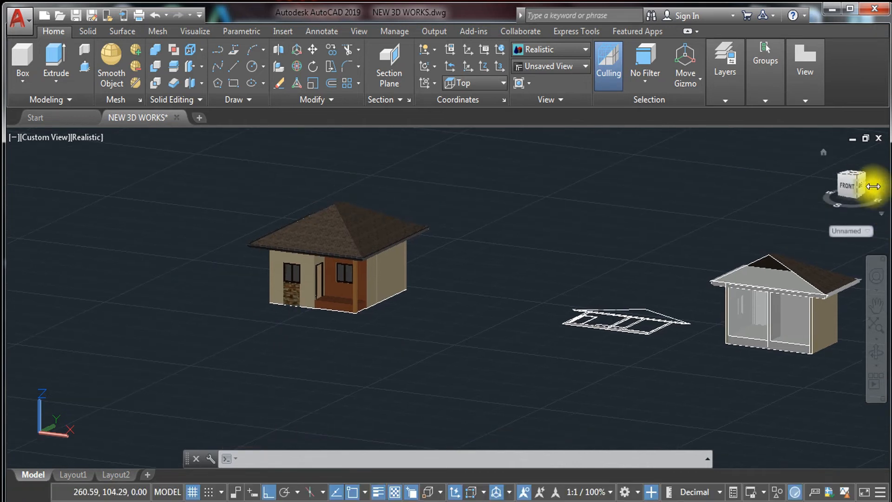
- In the southwest isometric view, create a section plane along the house's left side, parallel to the wall with two windows
left_click(838, 177)
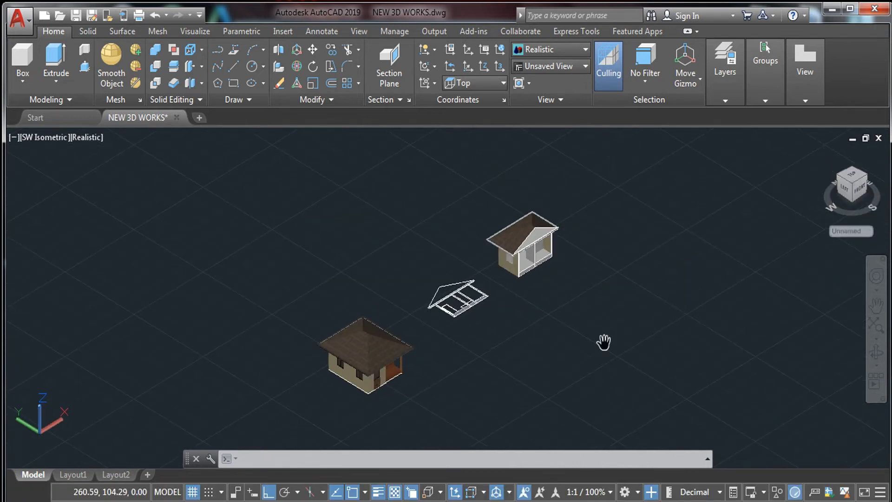
scroll(362, 400, "up", 2)
middle_click_drag(368, 390, 430, 261)
scroll(423, 306, "up", 2)
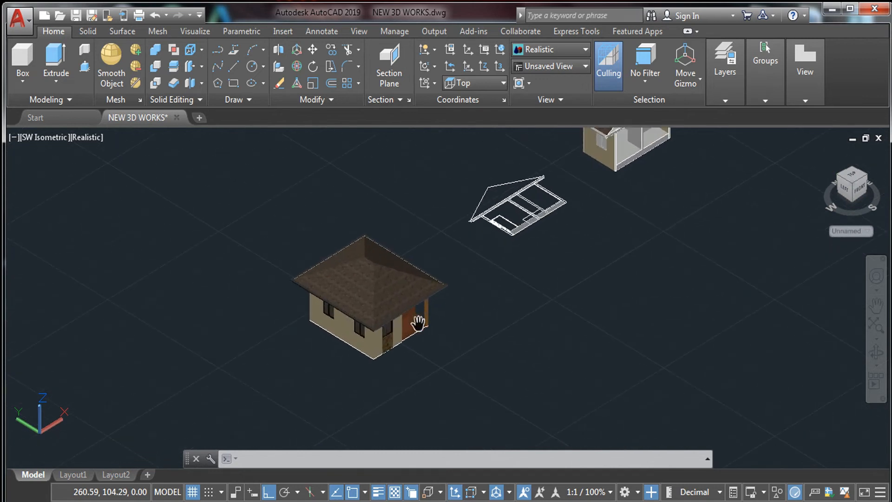
middle_click_drag(418, 322, 473, 243)
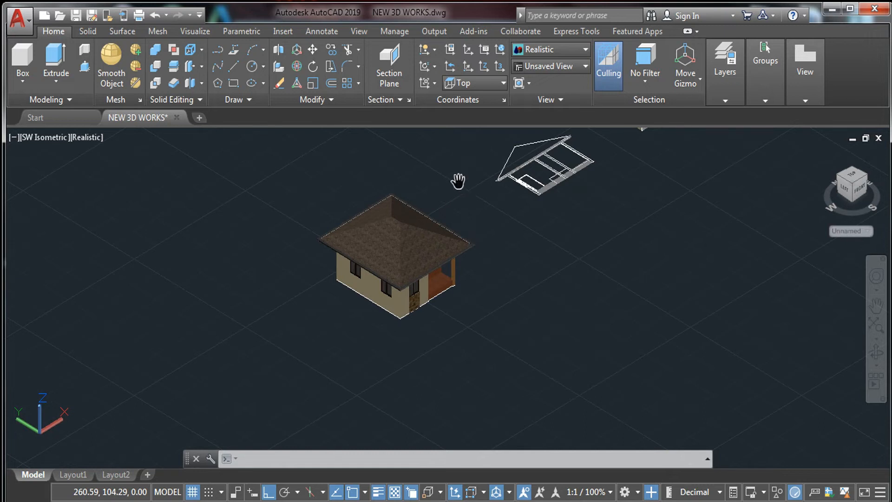
left_click(396, 68)
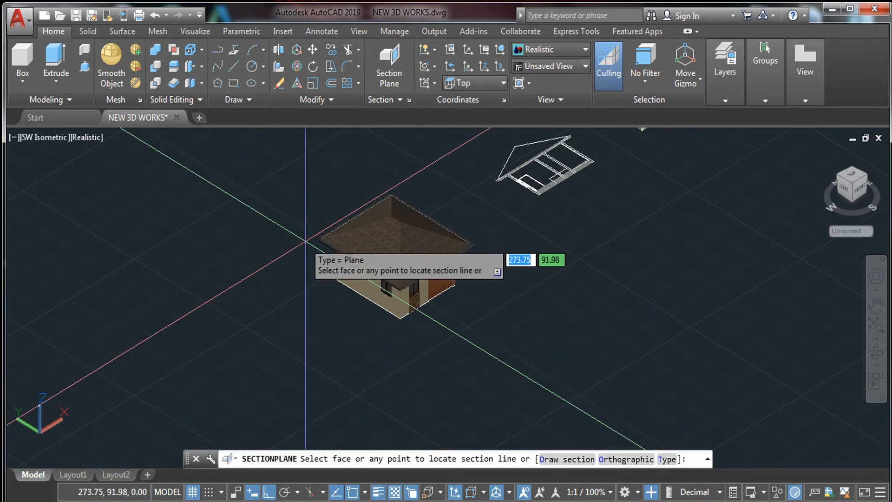
left_click(296, 256)
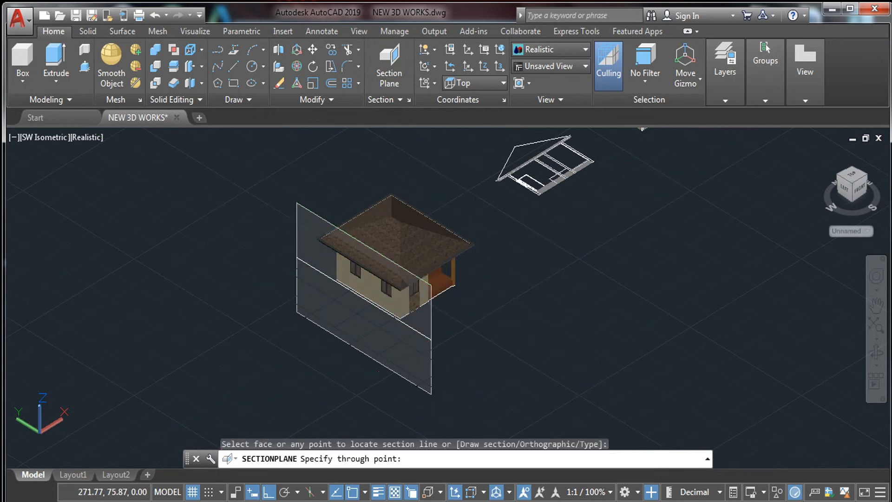
left_click(481, 311)
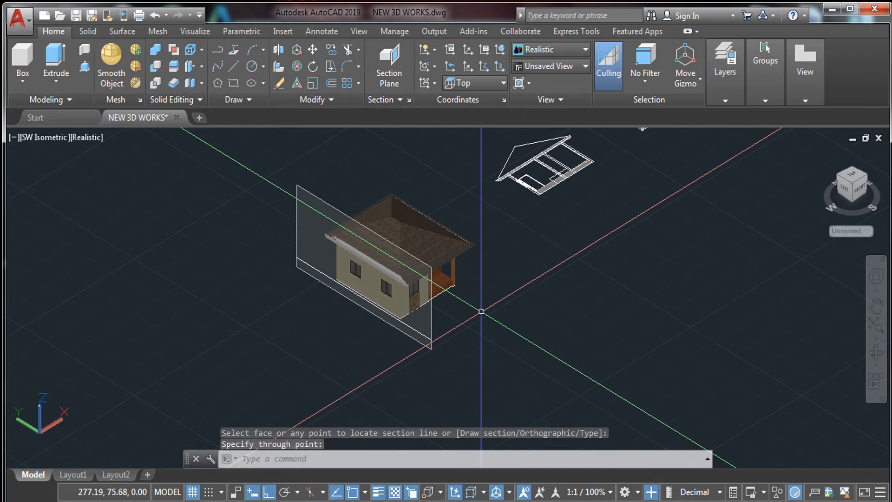
- Move the new section plane inward from the two-window wall so it cuts through the interior rooms, and inspect the cut
scroll(412, 342, "up", 4)
middle_click_drag(492, 339, 482, 381)
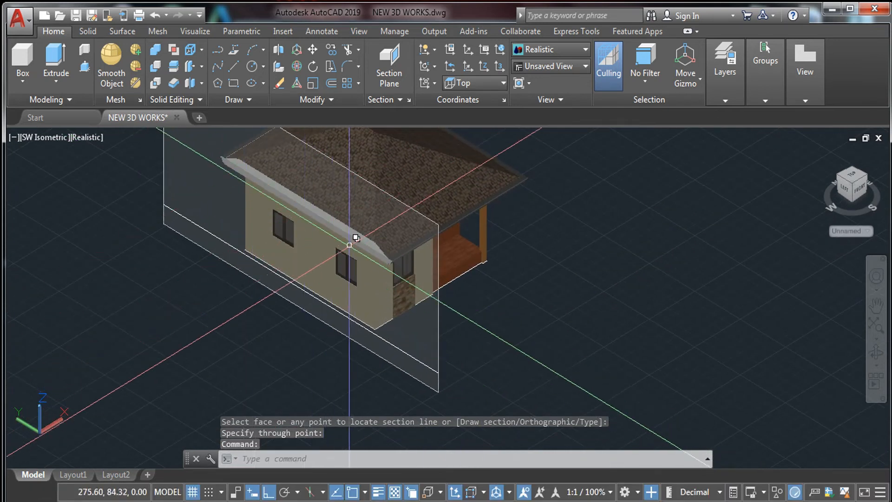
left_click(466, 355)
left_click(400, 388)
type("m")
key("Return")
left_click(543, 336)
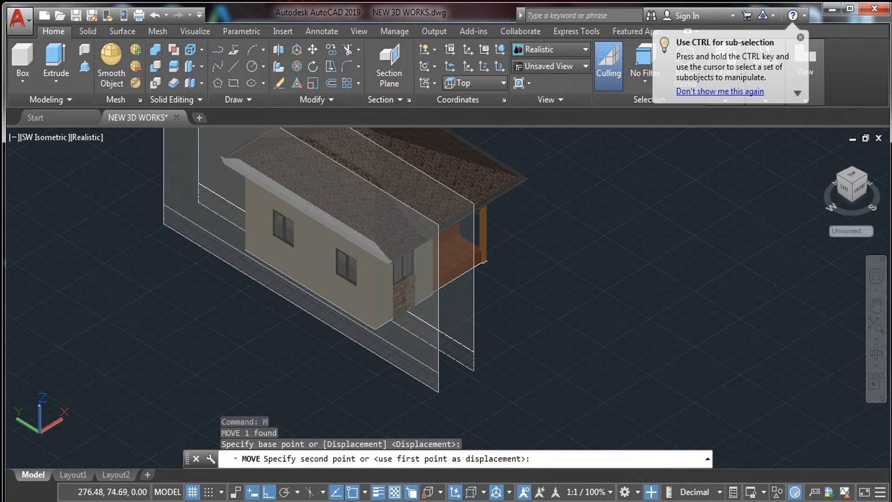
left_click(556, 340)
mouse_move(432, 352)
middle_mouse_down("shift")
mouse_move(482, 301)
mouse_move(467, 323)
mouse_move(431, 342)
mouse_move(481, 305)
mouse_move(436, 339)
middle_mouse_up("shift")
scroll(509, 320, "down", 2)
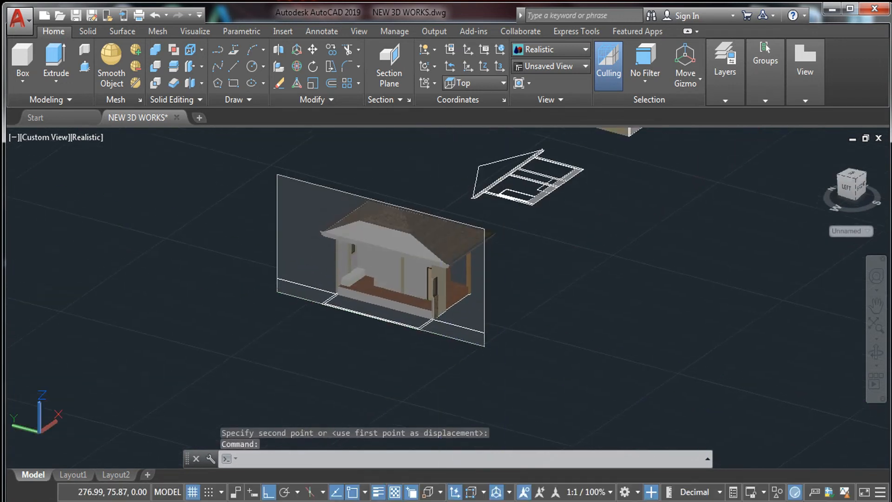
scroll(509, 320, "up", 2)
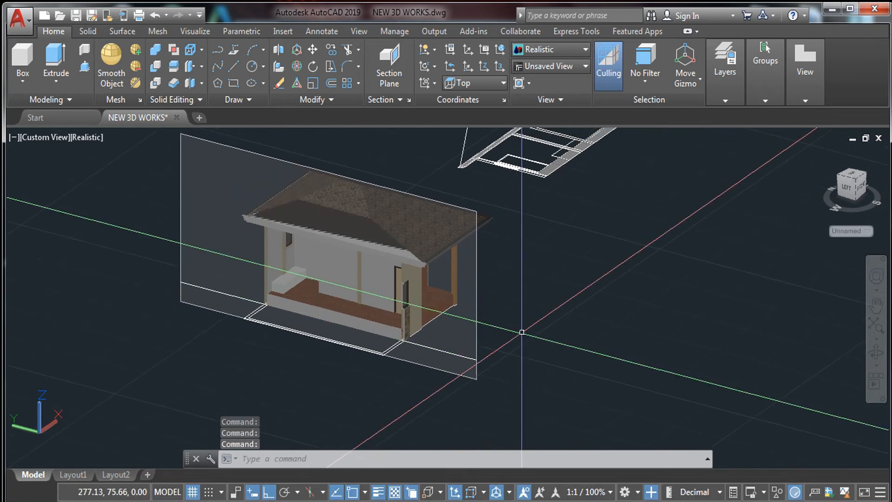
scroll(344, 246, "up", 1)
scroll(432, 308, "up", 1)
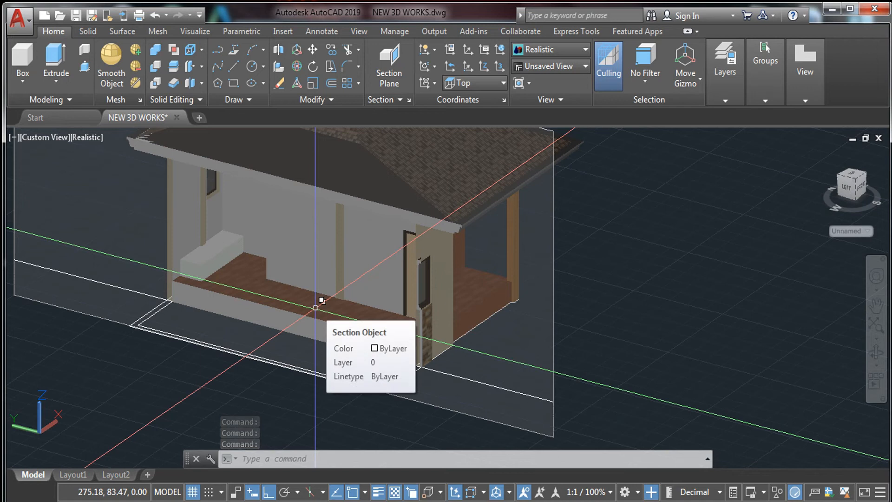
- Generate a 2D Section / Elevation block from the section plane that cuts lengthwise through the house
scroll(418, 328, "down", 1)
scroll(550, 344, "down", 2)
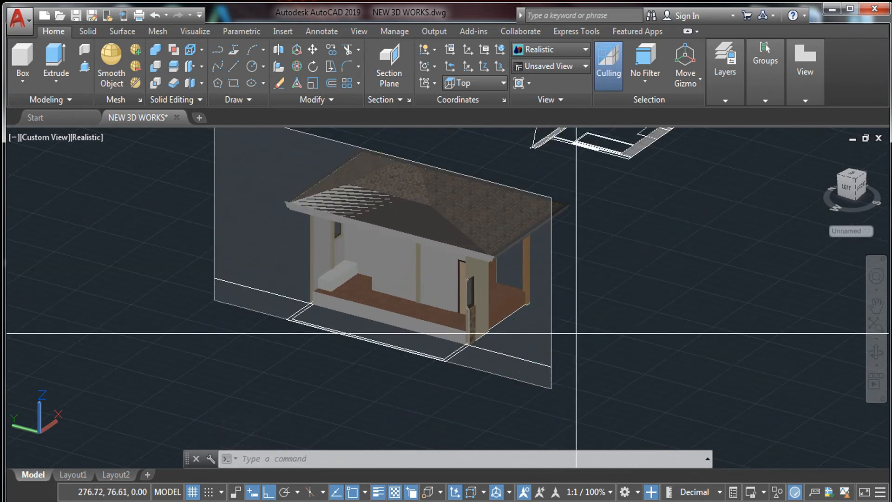
left_click(576, 333)
left_click(533, 362)
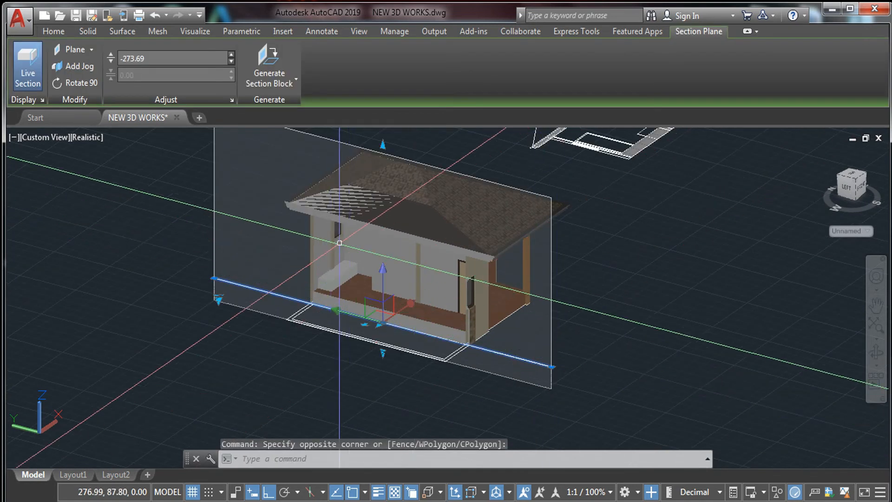
middle_click_drag(319, 276, 288, 331)
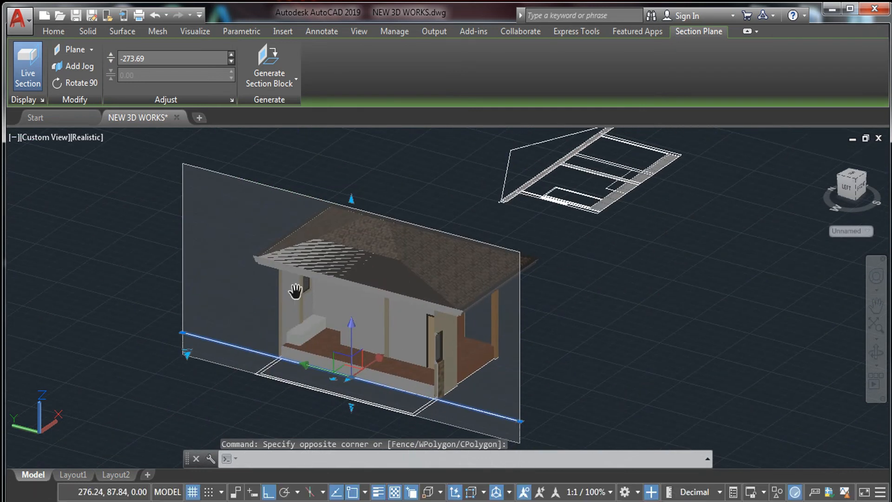
left_click(295, 80)
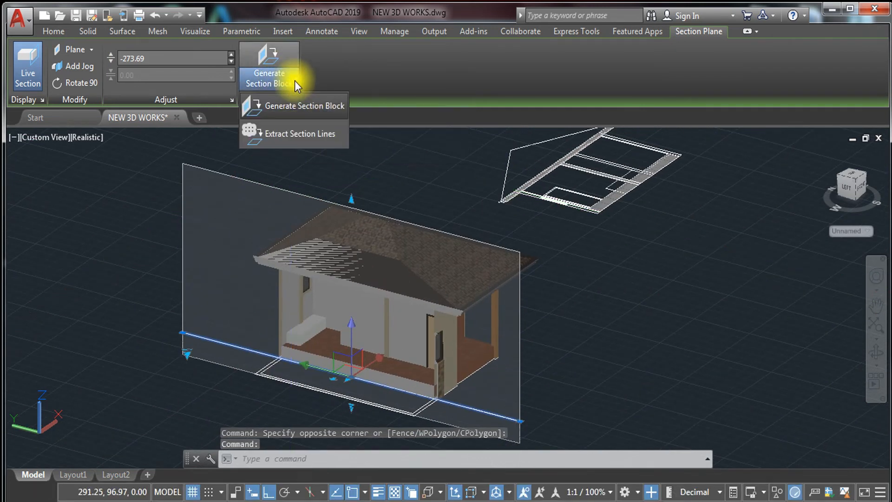
left_click(310, 105)
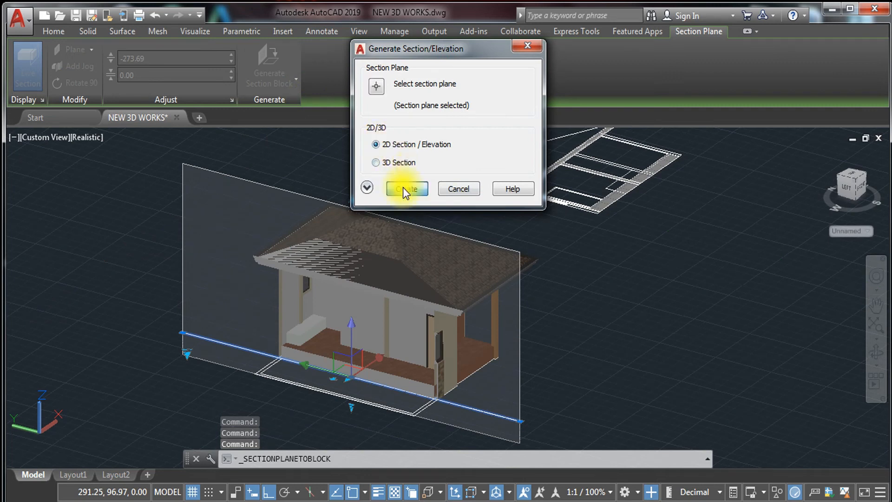
left_click(403, 187)
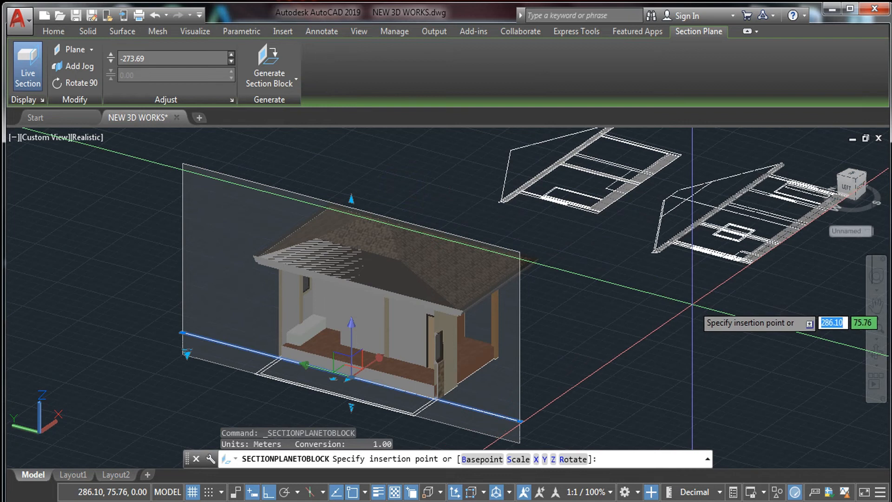
- Place the new 2D section block beside the first 2D section at scale 1, keeping the default rotation
left_click(690, 301)
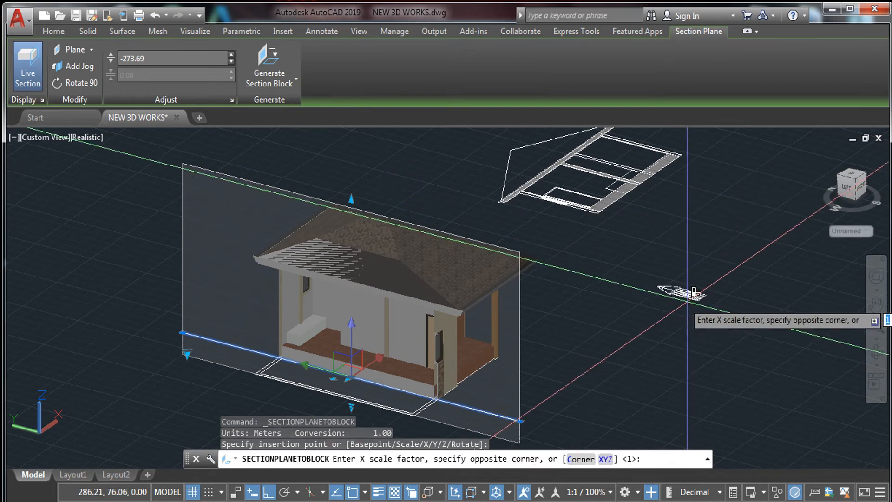
key("Return")
key("Return")
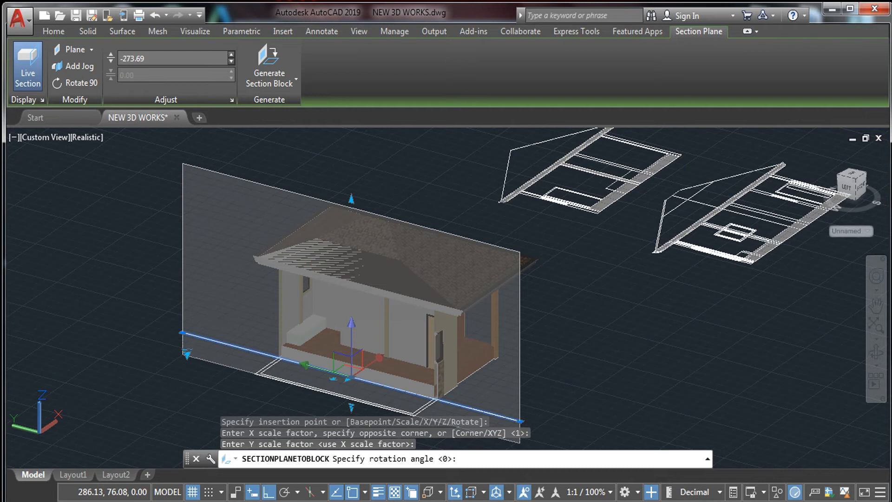
key("Escape")
key("Escape")
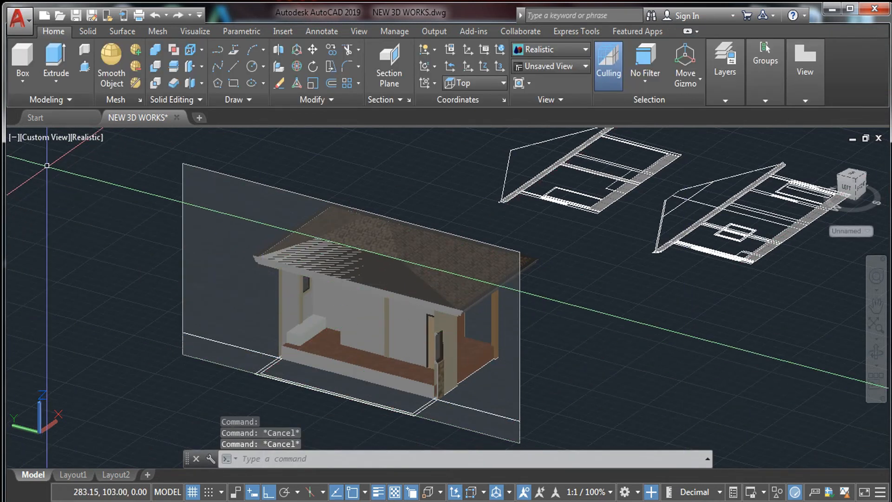
- Examine the new 2D section in the top view, together with the first 2D section above it
left_click(40, 137)
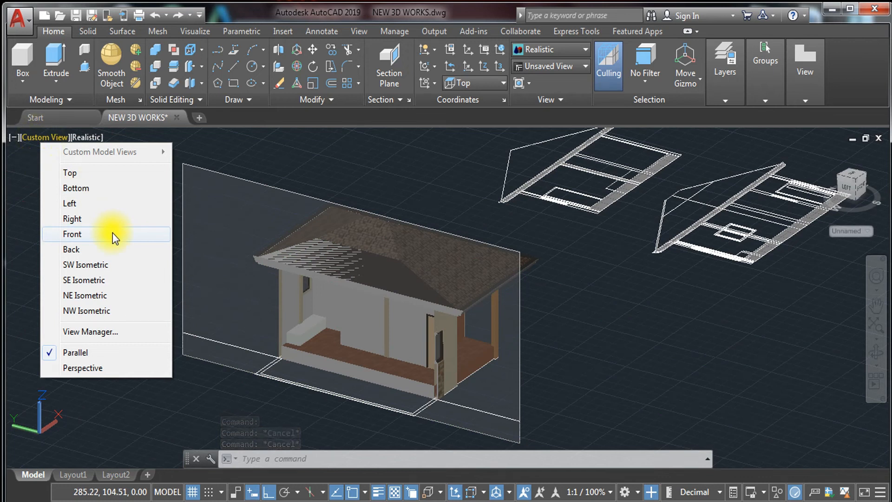
left_click(94, 174)
mouse_move(630, 244)
middle_mouse_down()
mouse_move(480, 236)
mouse_move(366, 207)
middle_mouse_up()
scroll(520, 219, "up", 8)
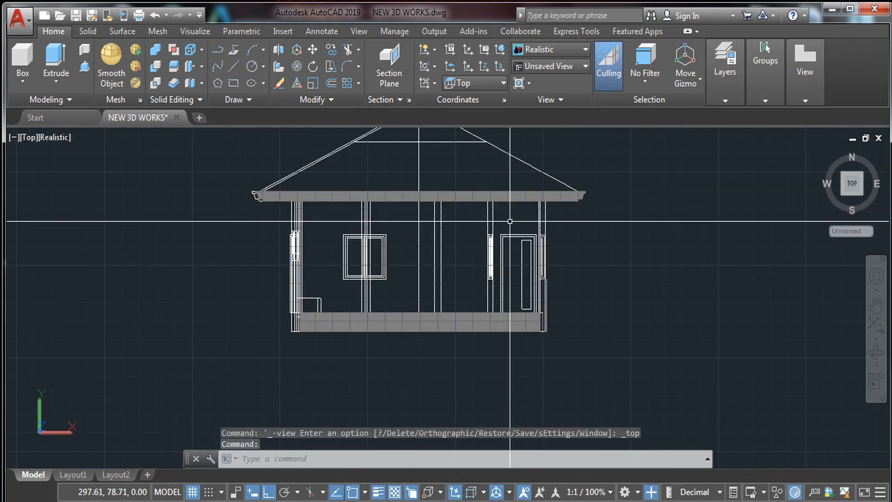
scroll(454, 241, "down", 4)
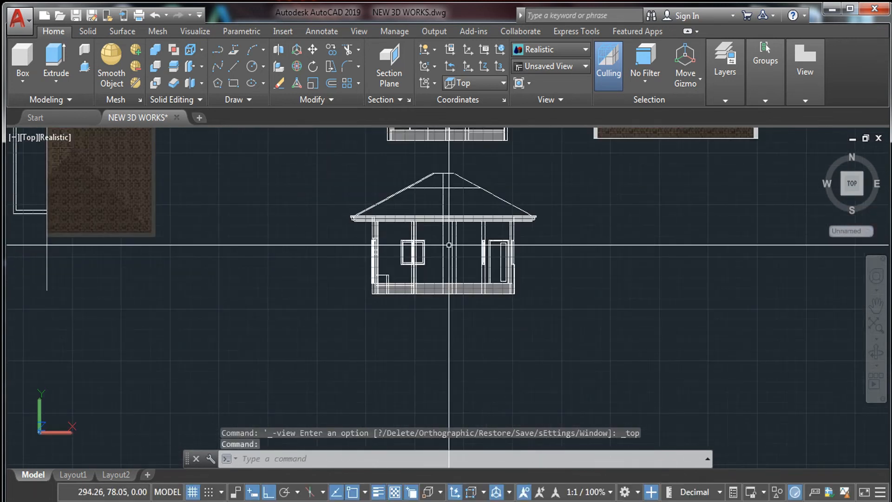
key("F12")
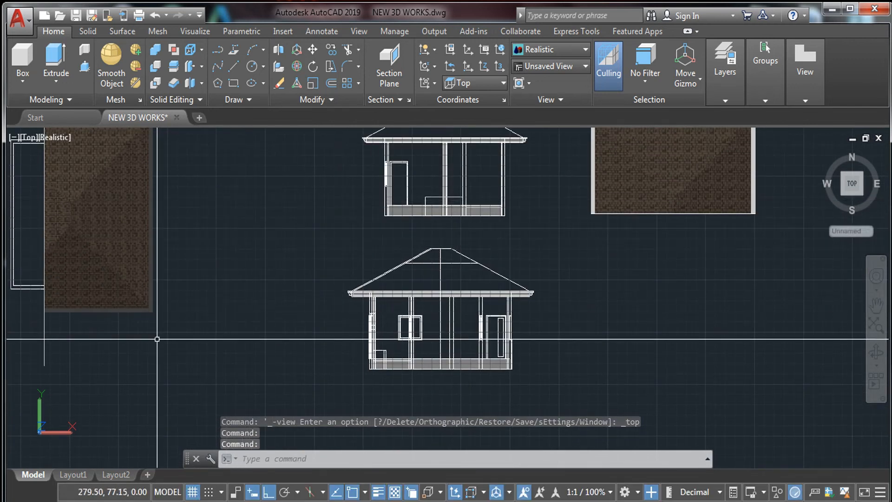
middle_click_drag(157, 339, 305, 273)
left_click(245, 273)
left_click(151, 320)
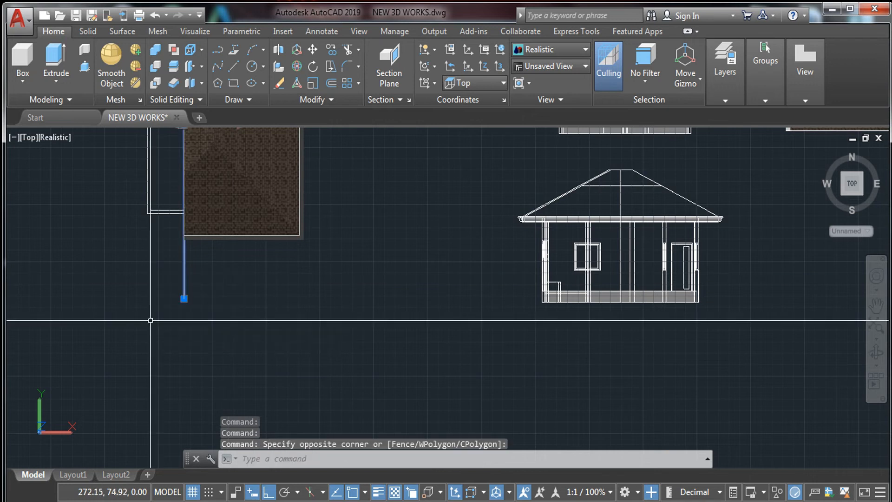
left_click(288, 87)
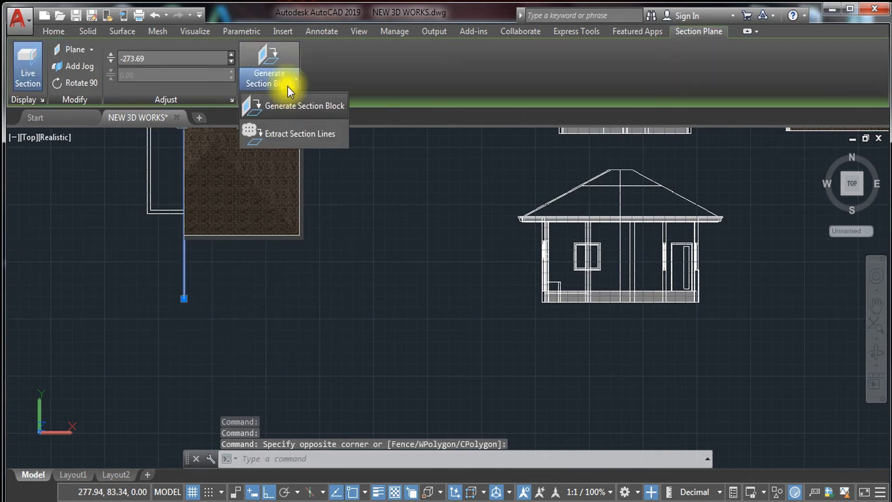
left_click(313, 135)
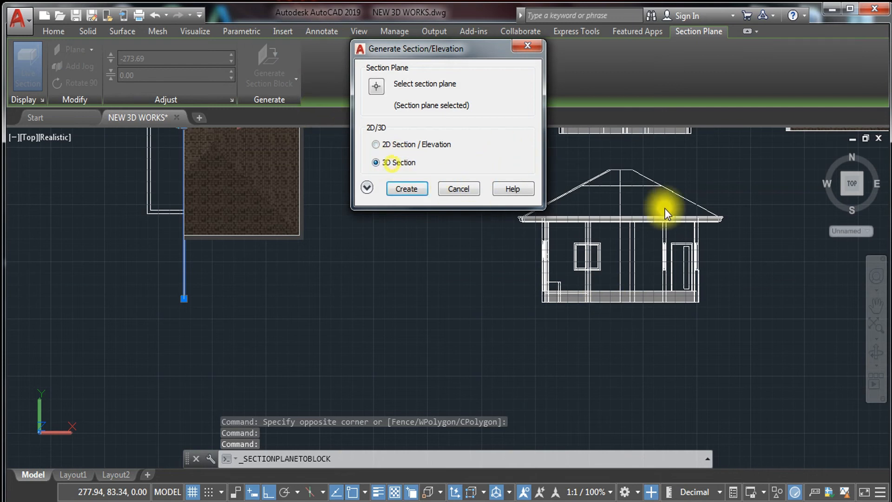
left_click(405, 192)
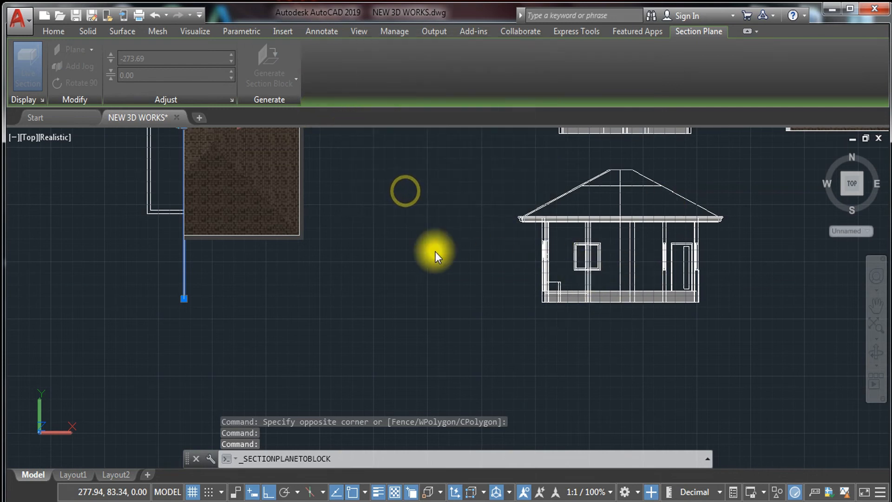
middle_click_drag(874, 316, 644, 289)
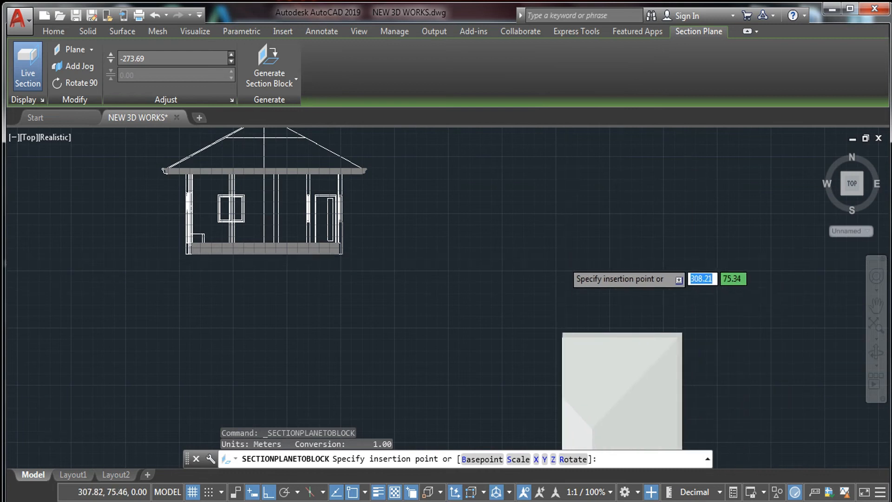
scroll(553, 260, "down", 3)
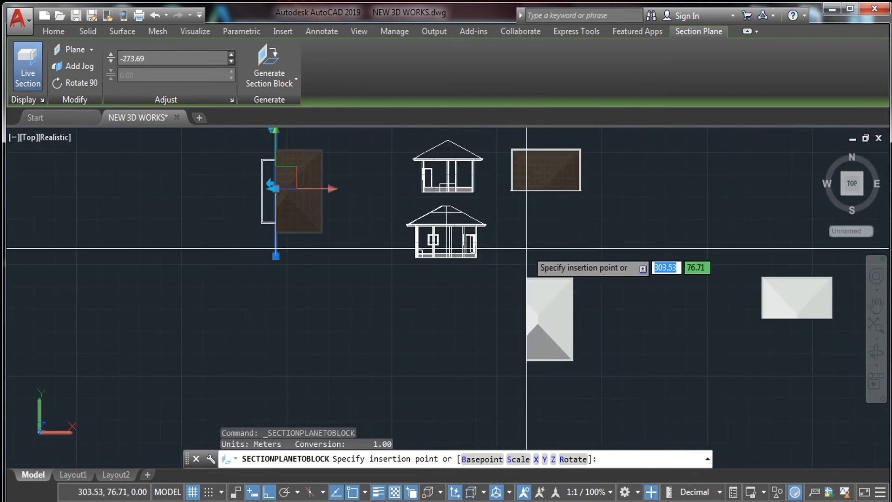
key("Escape")
key("Escape")
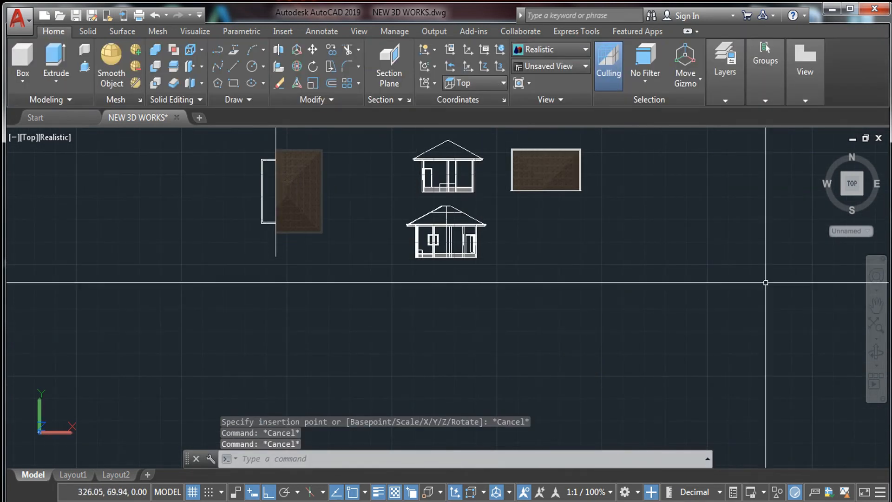
- From an angled view showing the left and front sides, generate a 3D Section block from the house's section plane
left_click(856, 206)
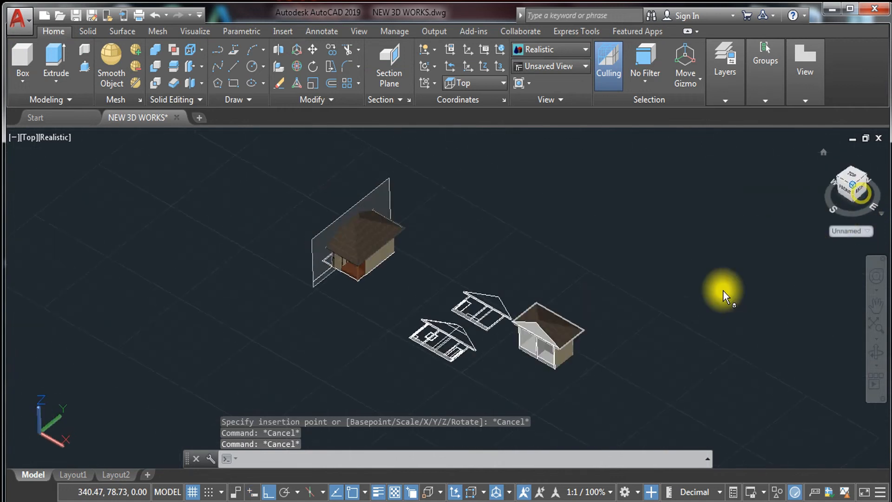
middle_click_drag(351, 339, 487, 325, "shift")
left_click(324, 312)
left_click(283, 322)
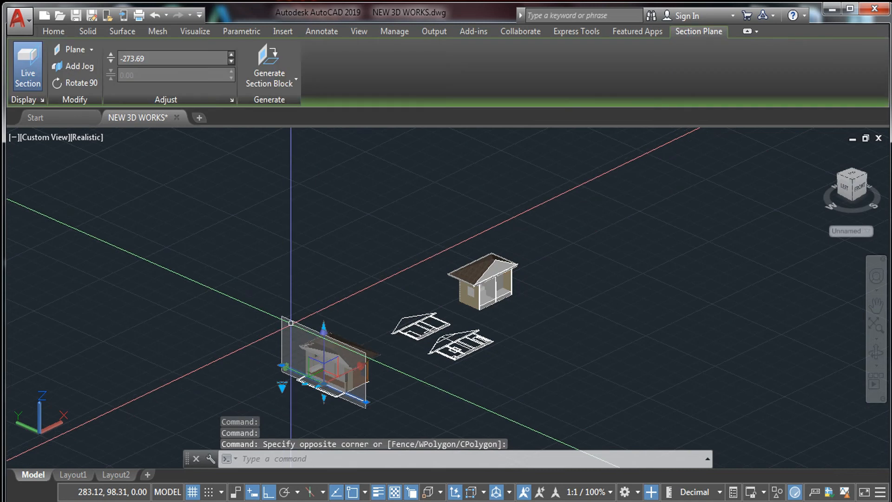
left_click(277, 85)
left_click(305, 111)
left_click(412, 188)
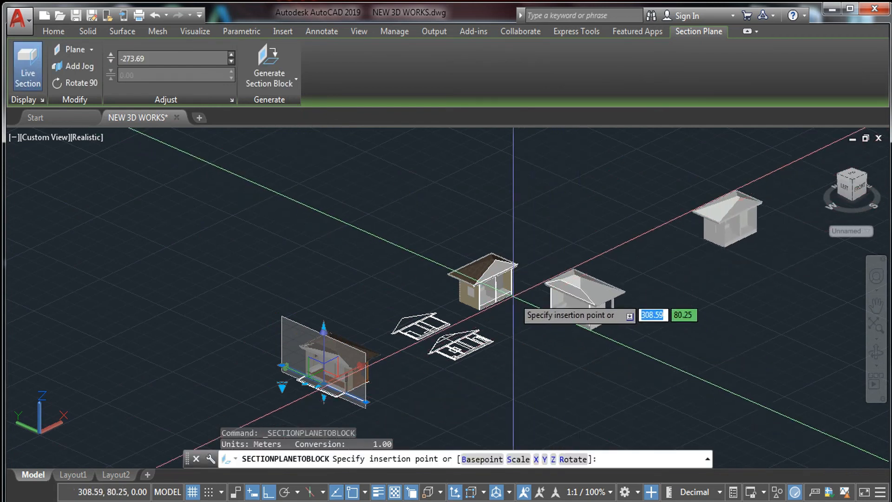
- Place the 3D section block beyond the first 3D section at scale 1, keeping the default rotation
left_click(547, 299)
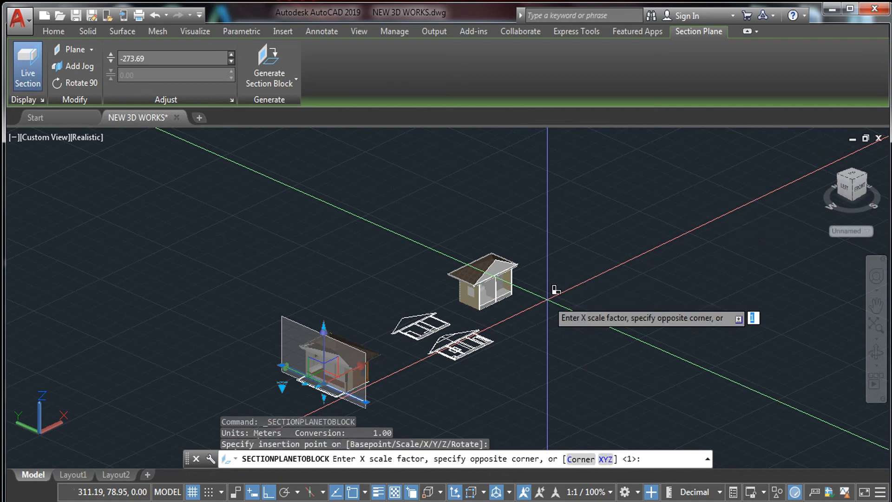
key("Return")
key("Return")
key("Return")
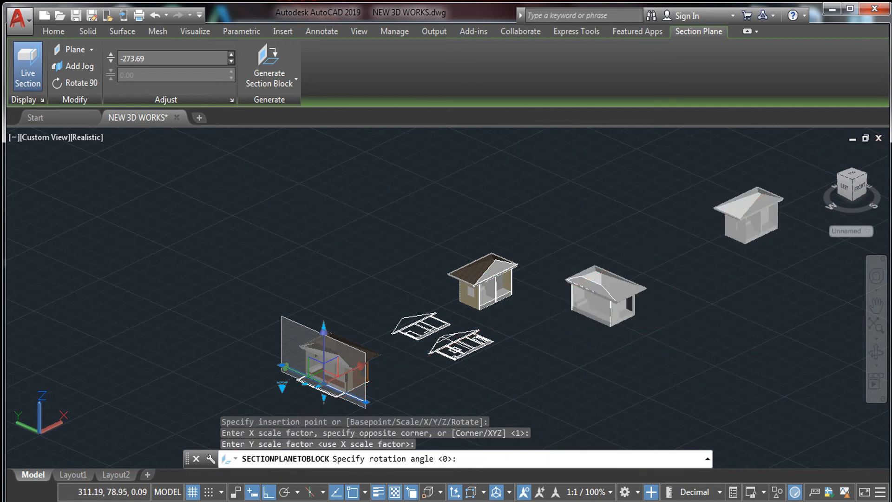
key("Escape")
key("Escape")
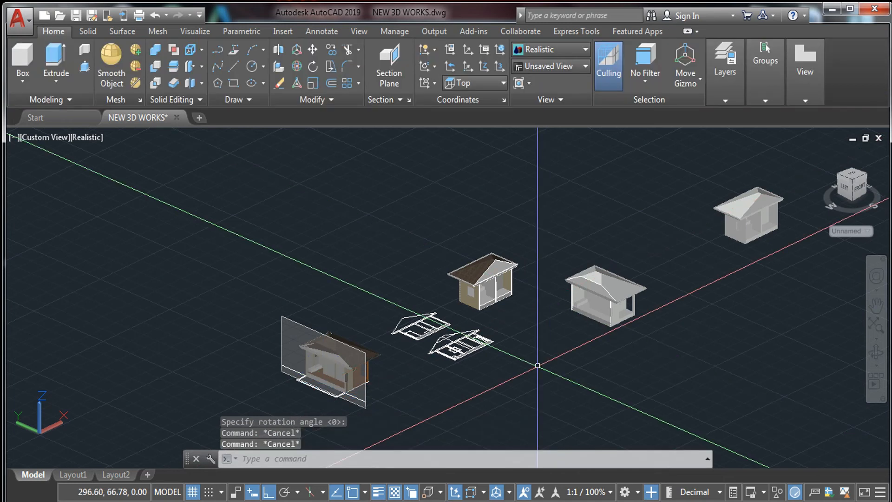
- Explode the new 3D section block and erase the detached building part farthest from the original house
left_click(613, 297)
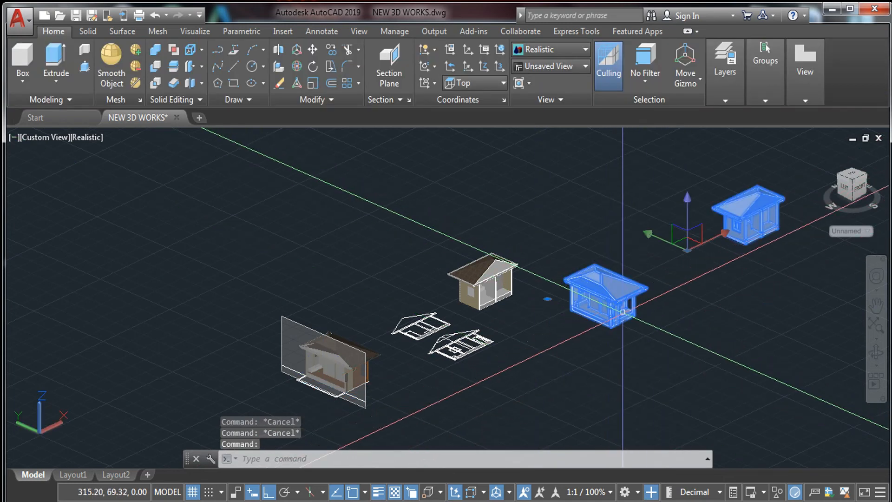
key("Return")
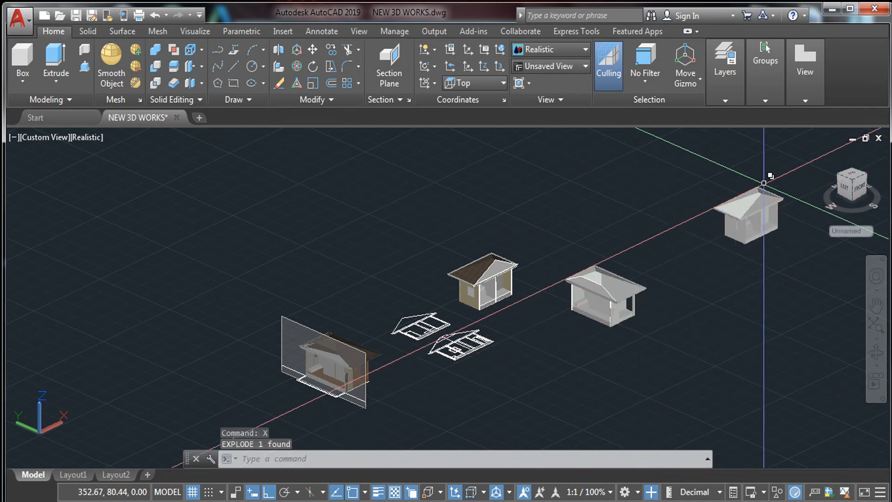
left_click(795, 164)
left_click(704, 269)
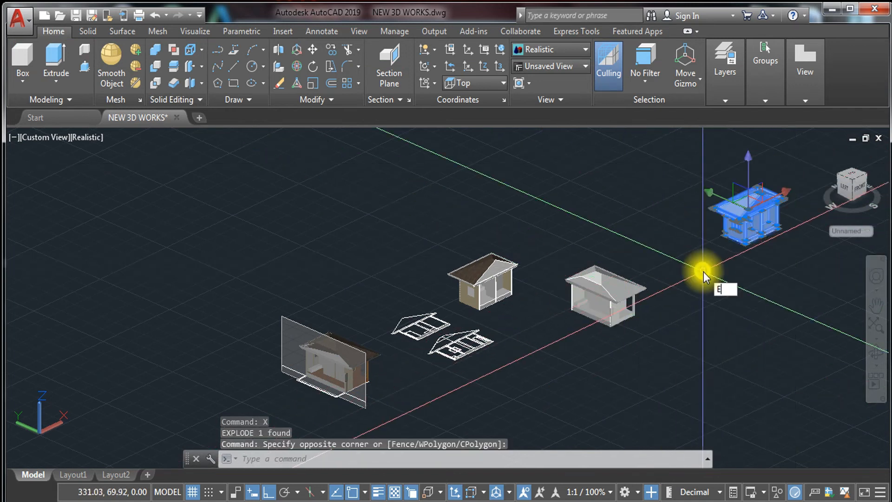
type("e")
key("Return")
scroll(599, 297, "up", 3)
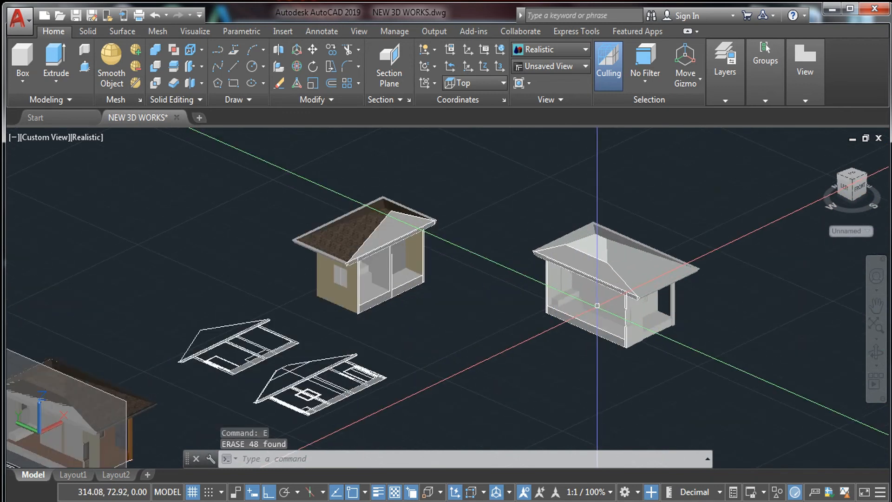
scroll(599, 300, "down", 4)
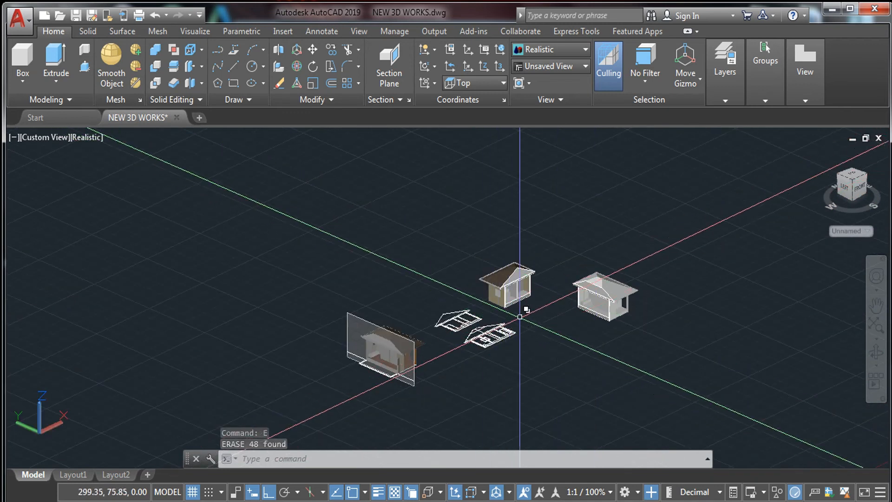
scroll(525, 288, "up", 4)
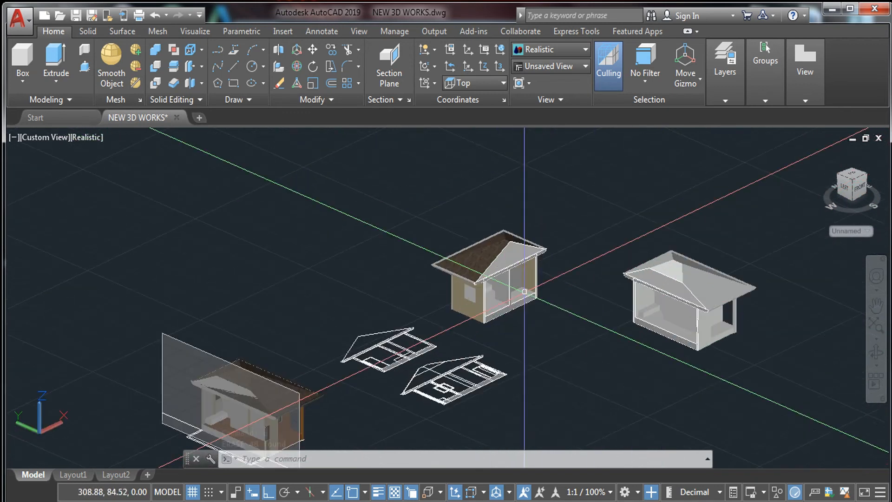
middle_click_drag(534, 287, 517, 258, "shift")
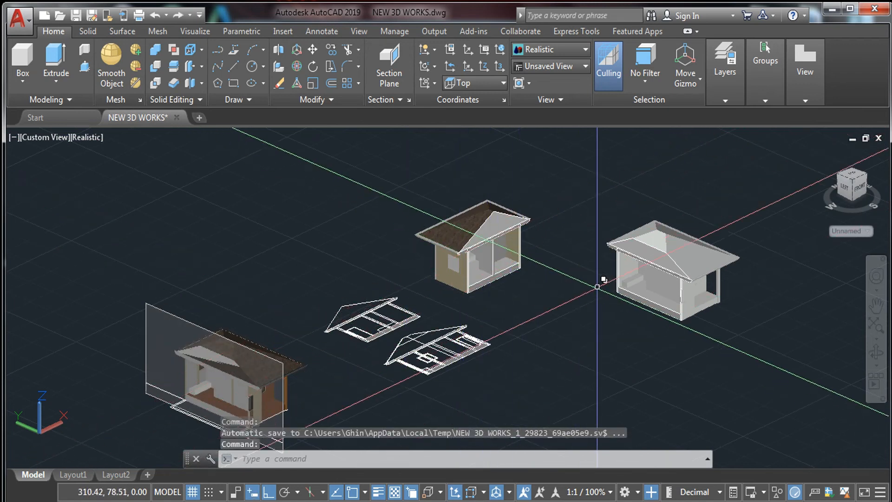
- Match the beige wall region of the first 3D section onto the end wall region inside the new 3D section
scroll(625, 255, "up", 3)
scroll(692, 295, "up", 2)
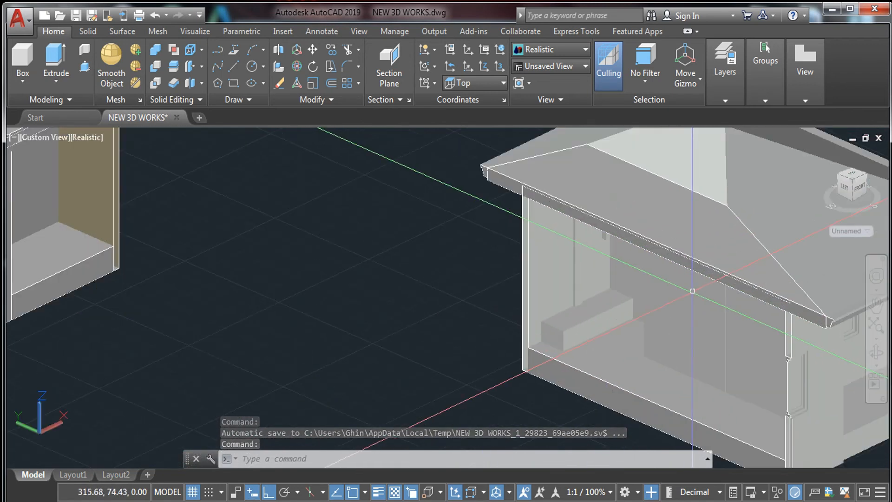
scroll(592, 259, "down", 1)
type("ma")
key("Return")
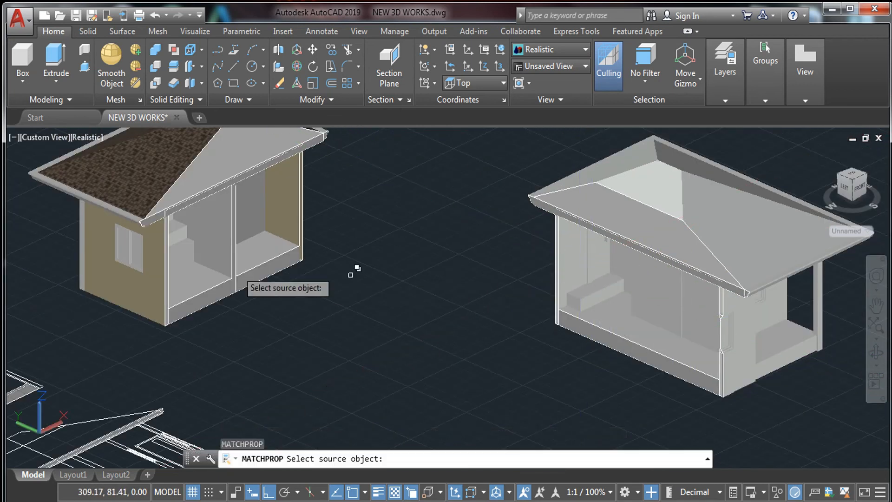
left_click(289, 199)
left_click(339, 255)
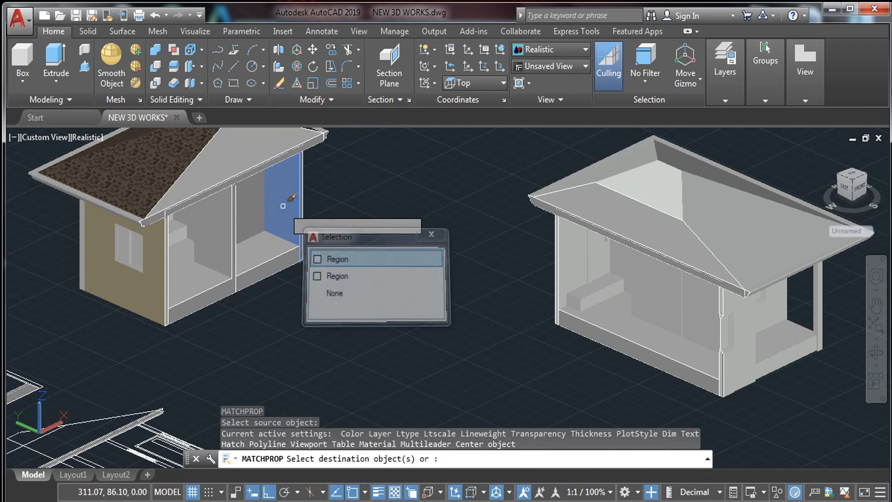
left_click(573, 265)
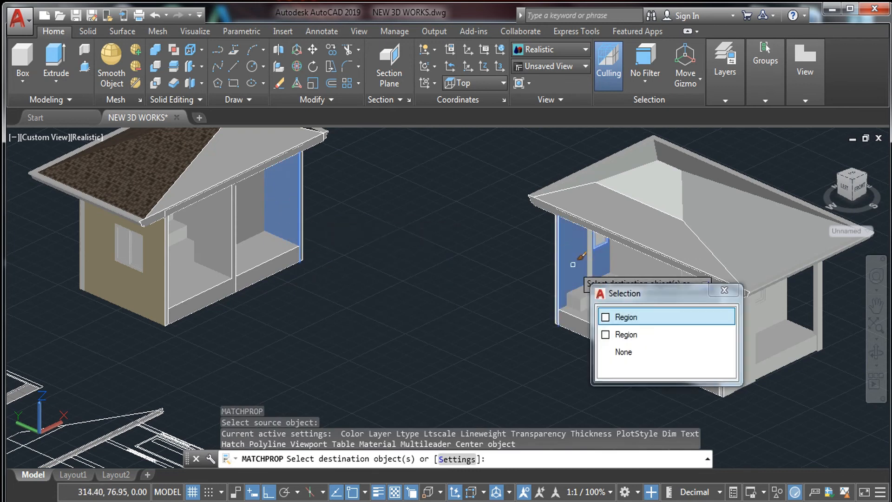
left_click(625, 314)
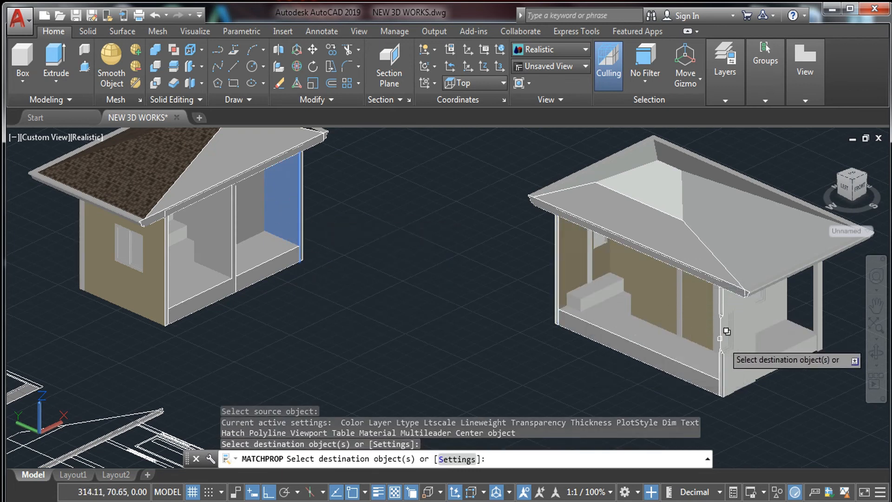
- Match the same beige wall properties onto the new 3D section's outer wall beside the porch, and end property matching
left_click(741, 355)
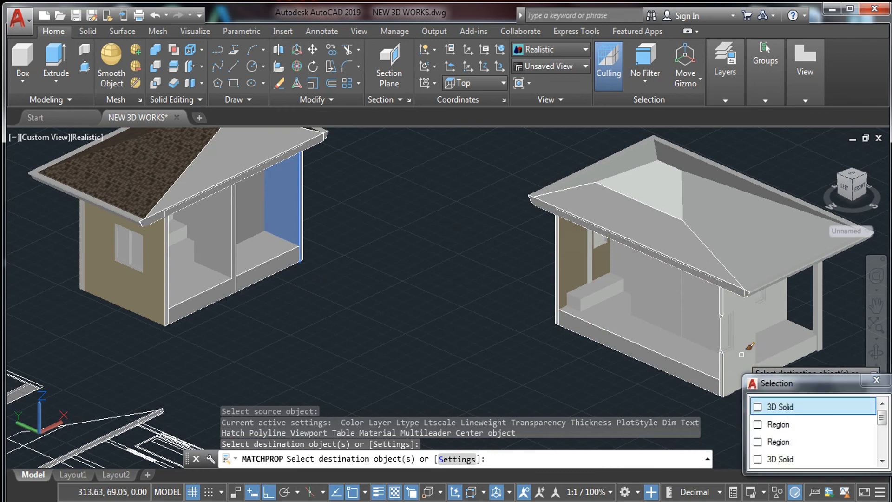
left_click(791, 406)
left_click(743, 358)
left_click(762, 374)
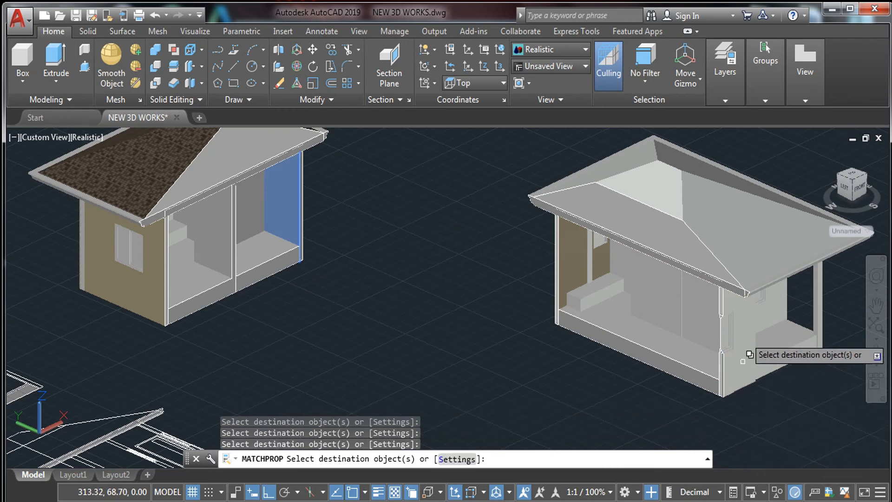
left_click(745, 317)
left_click(762, 374)
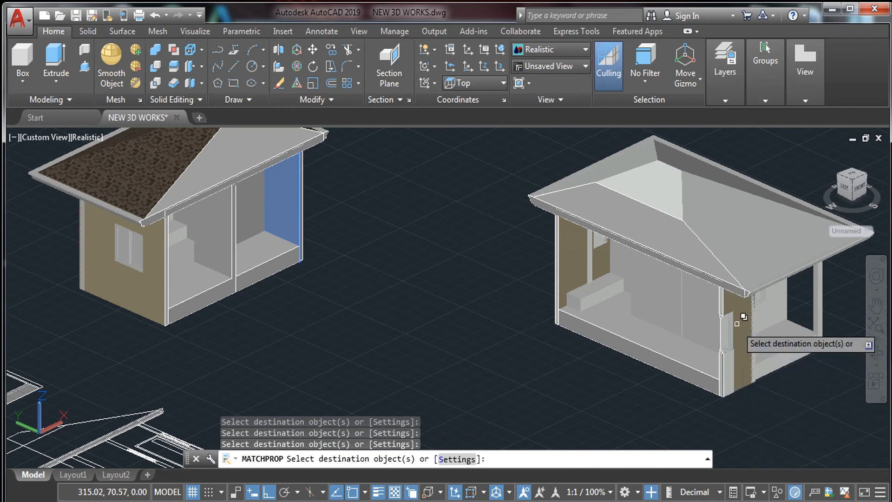
key("Return")
key("Escape")
- Hide the section plane that cuts through the original house
scroll(408, 319, "down", 5)
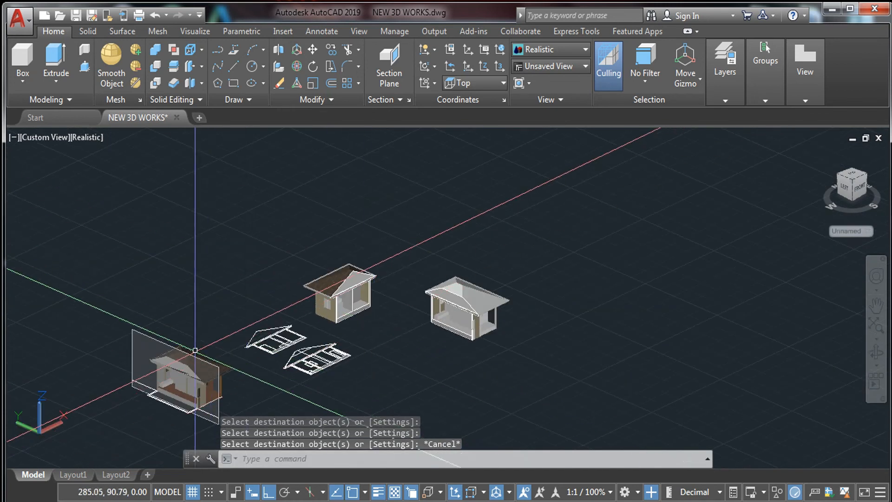
scroll(186, 402, "up", 4)
left_click(67, 232)
left_click(45, 251)
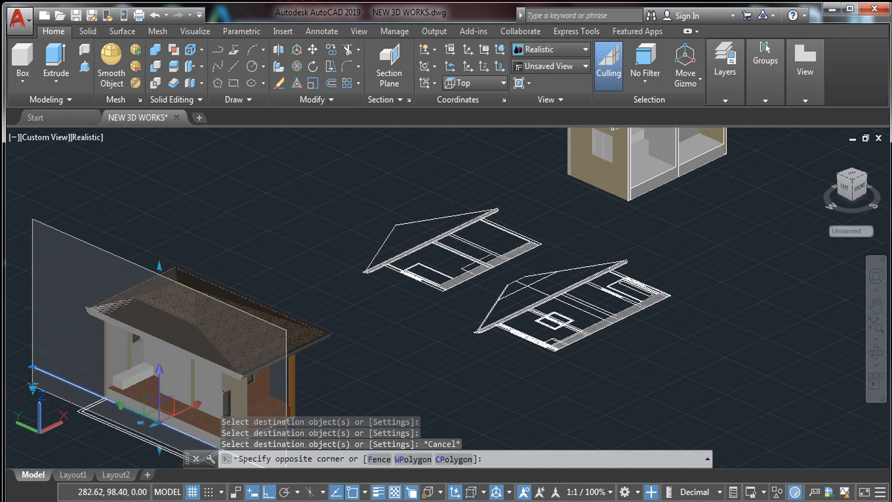
right_click(45, 254)
mouse_move(186, 131)
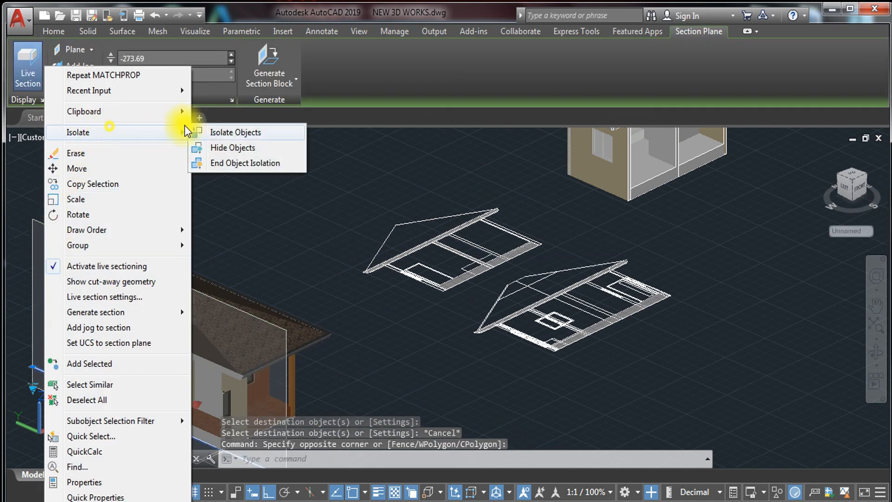
left_click(234, 149)
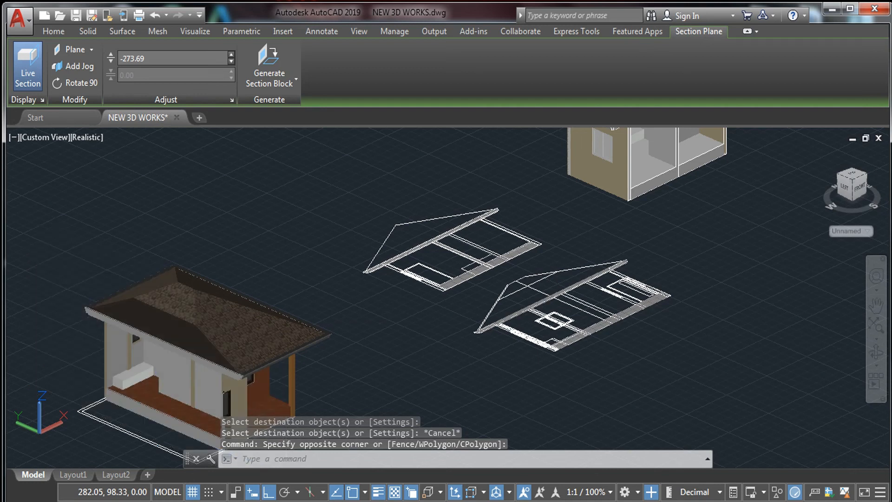
middle_click_drag(275, 339, 260, 244)
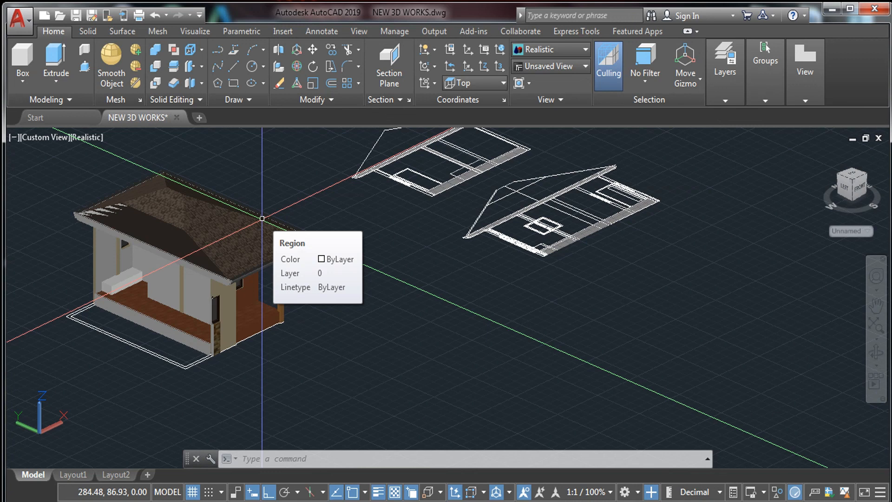
scroll(300, 309, "down", 5)
middle_click_drag(398, 258, 364, 289)
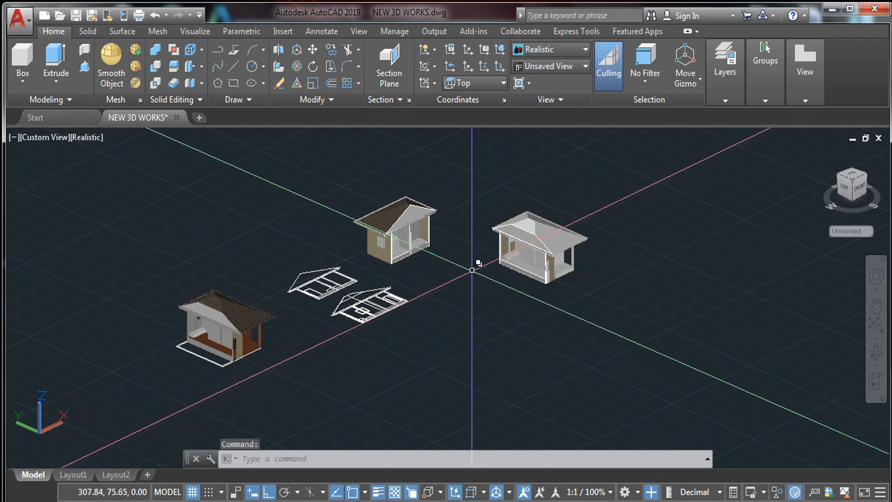
mouse_move(397, 298)
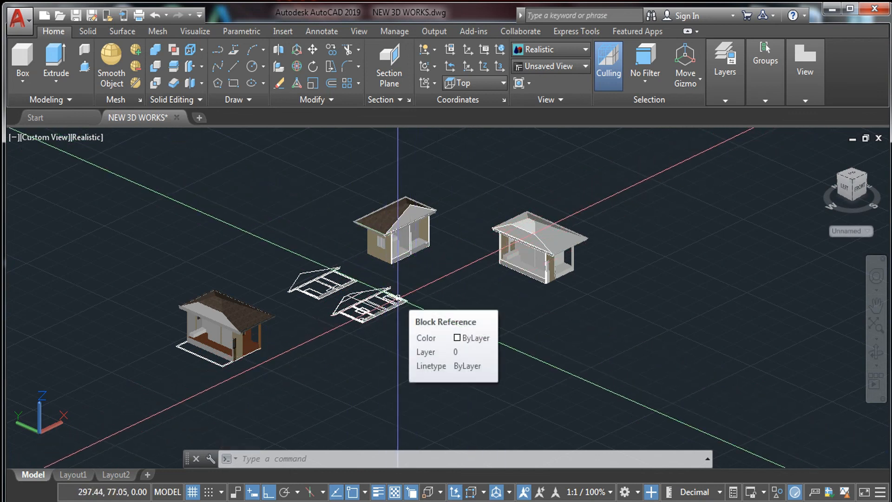